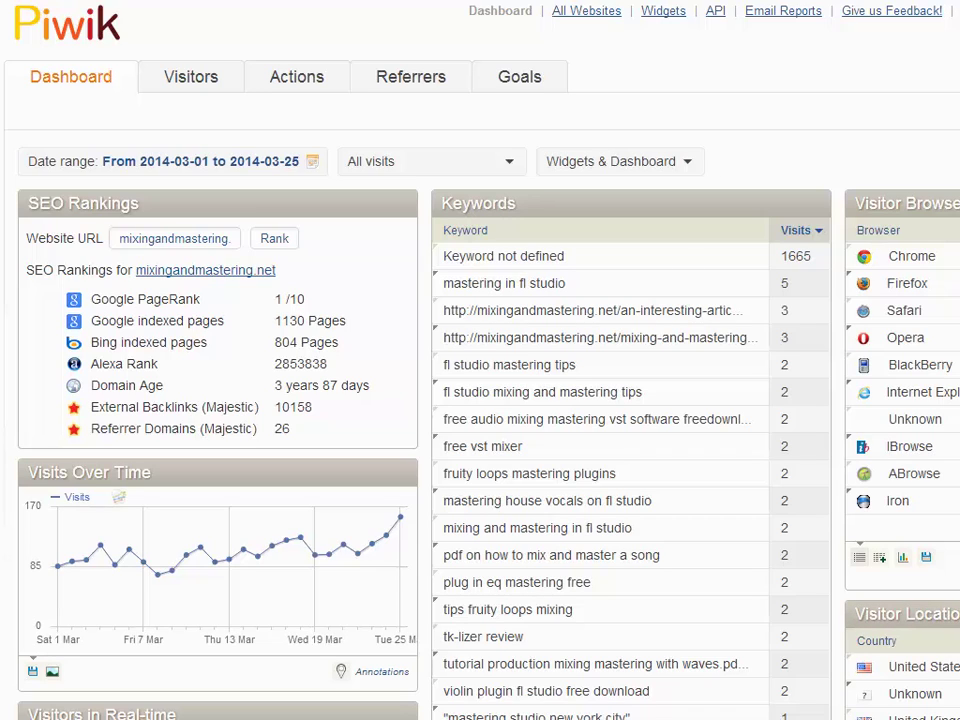
Step: Review the mixingandmastering.net dashboard, examining the SEO rankings and the Visits Over Time chart for March 2014
scroll(480, 400, "down", 2)
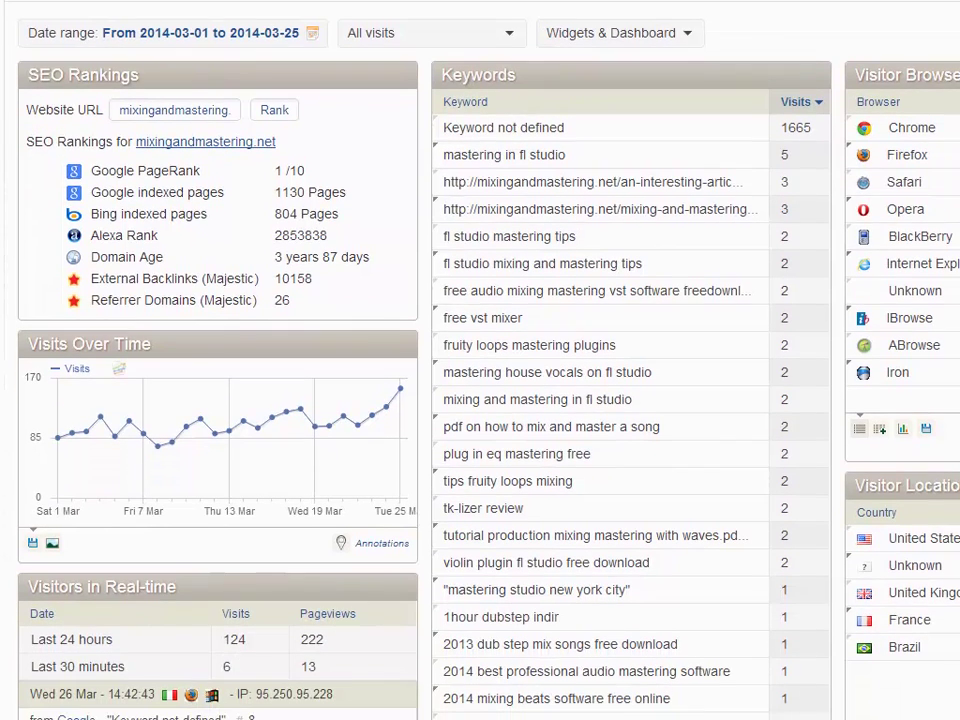
scroll(480, 400, "down", 1)
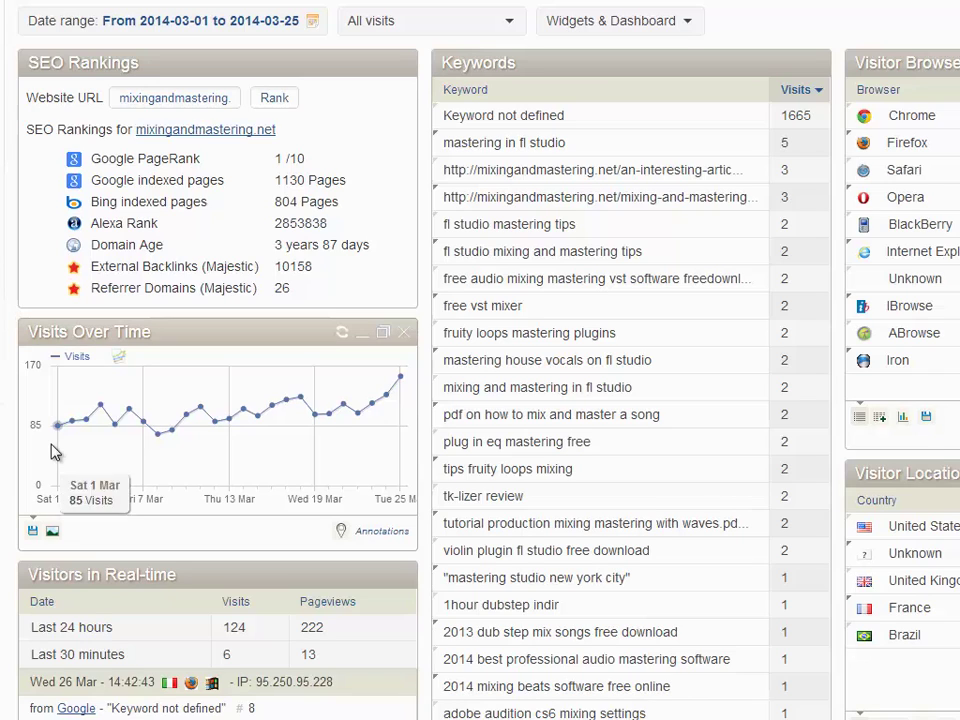
mouse_move(100, 415)
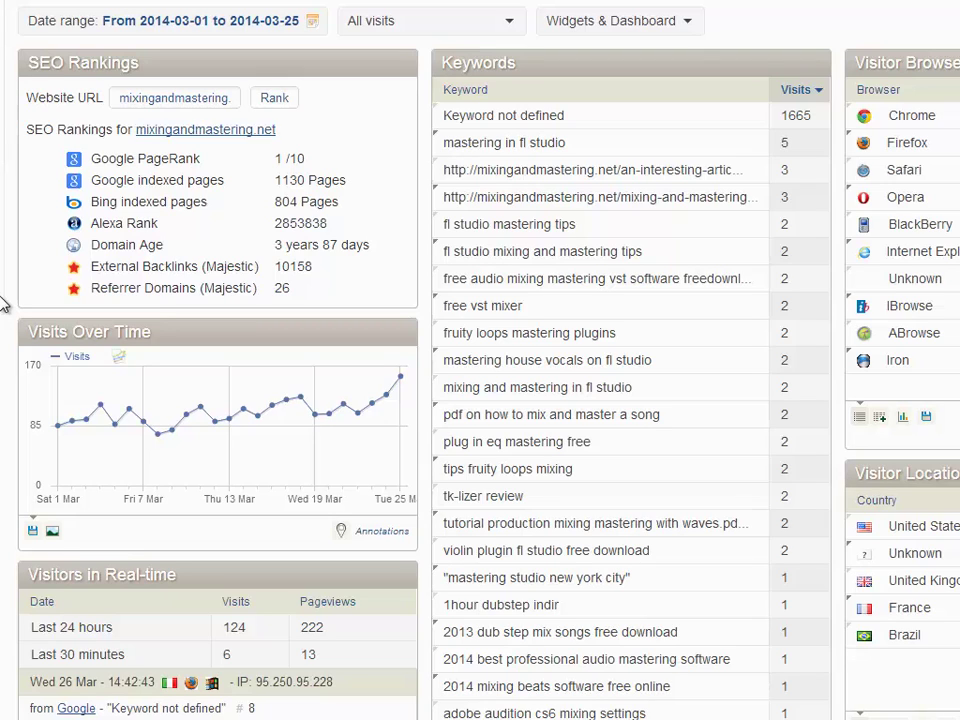
Step: Open Viral Video Curator Pro and Instant Content Curator Express on top of the analytics dashboard
key("super")
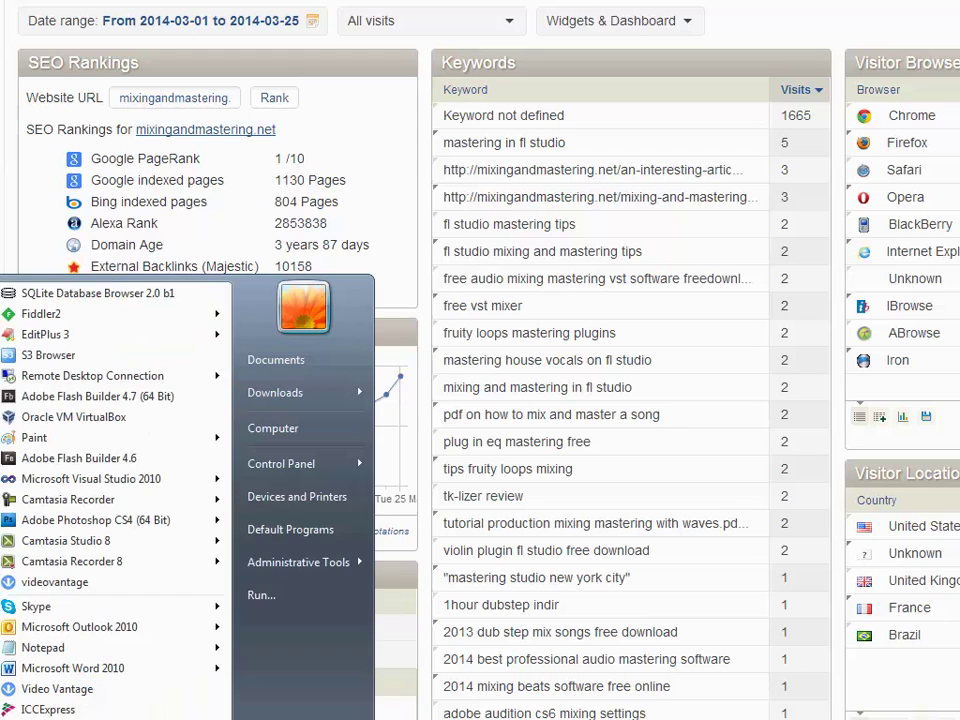
key("Escape")
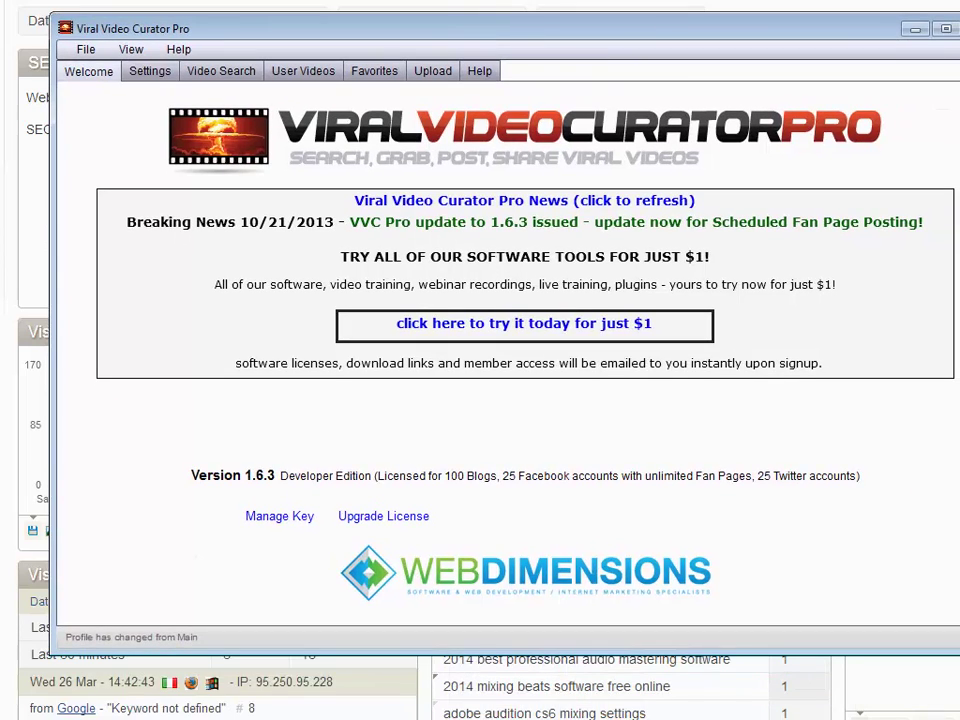
key("super")
left_click(60, 715)
scroll(199, 570, "down", 10)
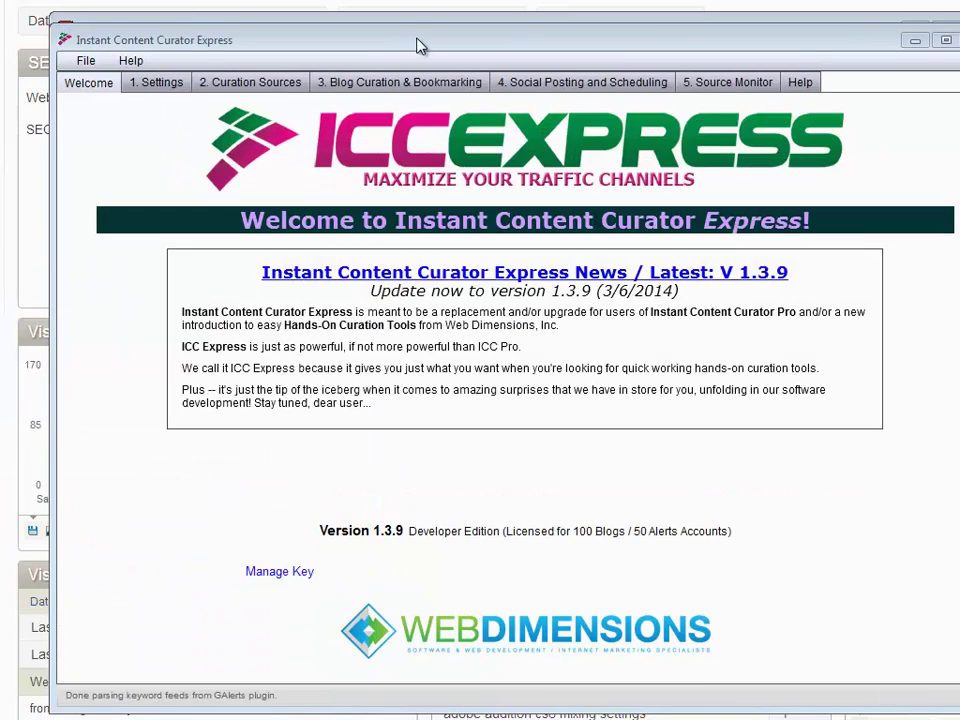
Step: Offset the two curator windows so both tab rows can be seen, and bring Instant Content Curator Express to the front
left_click_drag(407, 47, 365, 34)
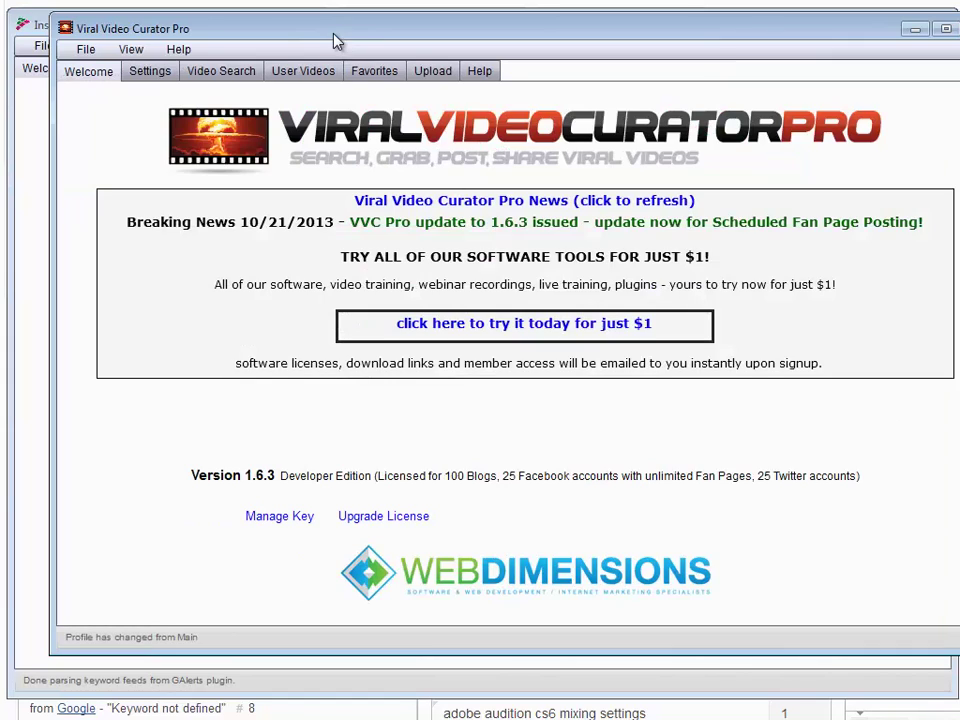
left_click_drag(336, 36, 306, 101)
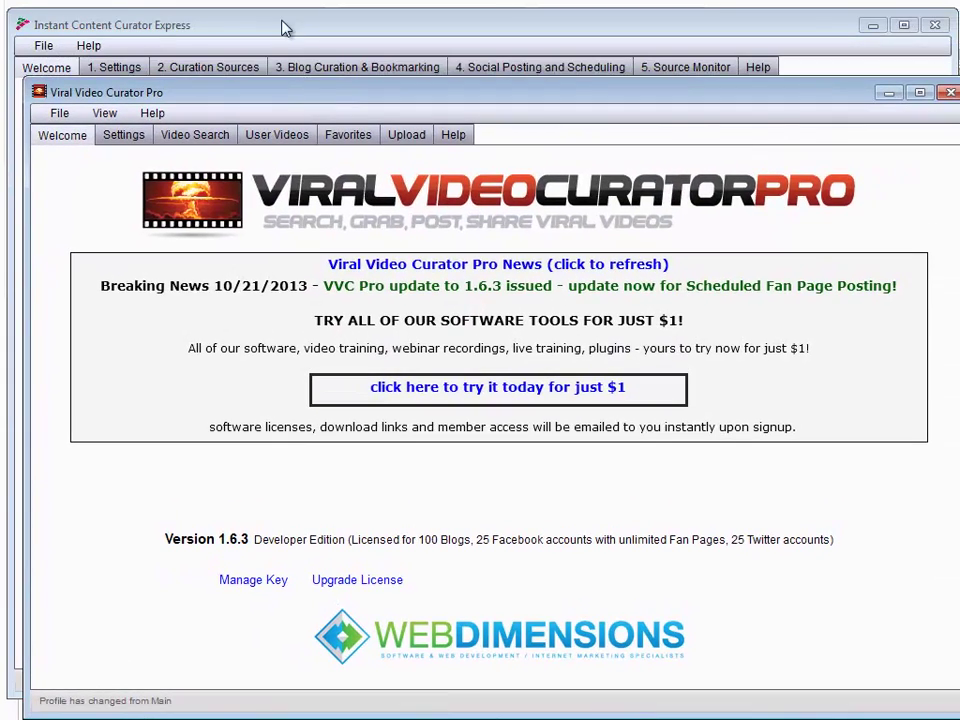
left_click(281, 26)
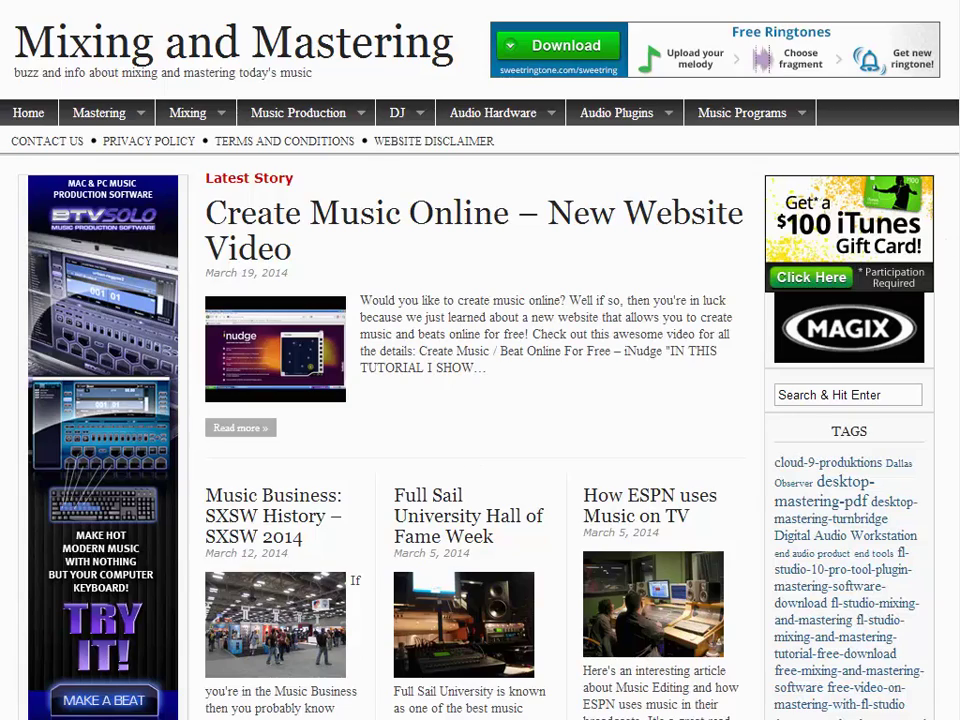
Step: Switch to the Mixing and Mastering blog and look over the latest stories on its home page
scroll(480, 400, "down", 2)
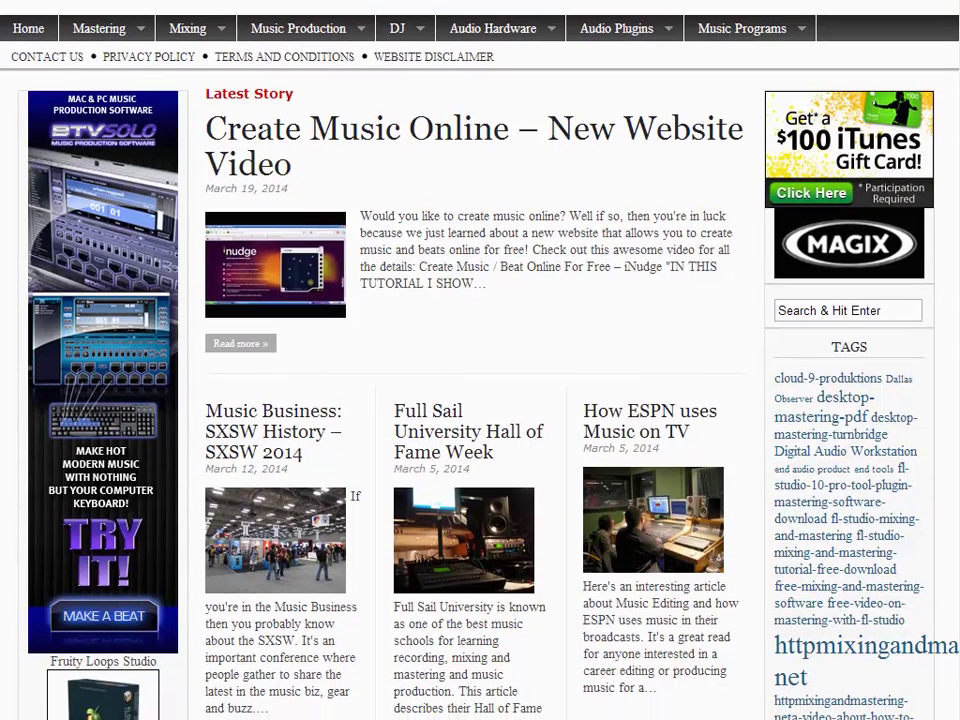
scroll(480, 400, "down", 1)
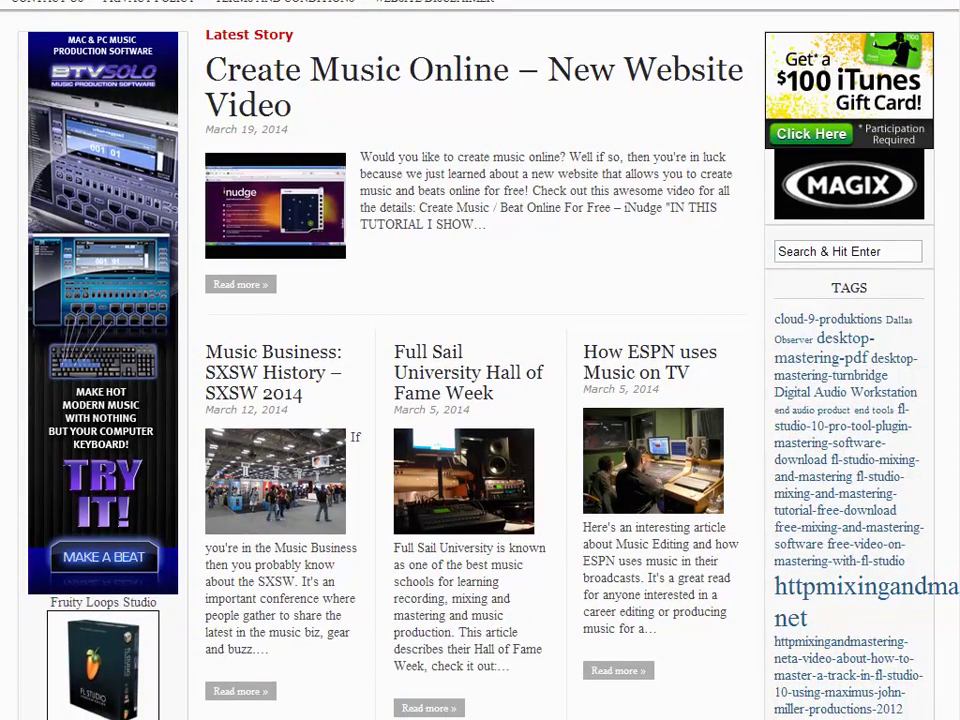
scroll(480, 360, "down", 1)
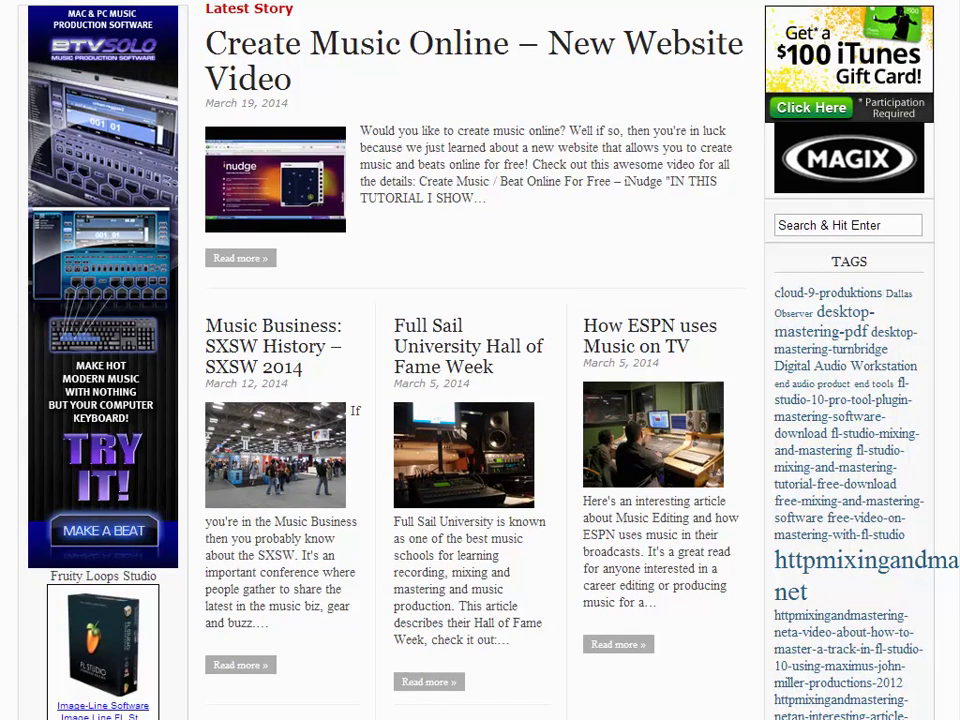
scroll(480, 360, "up", 2)
scroll(480, 360, "down", 2)
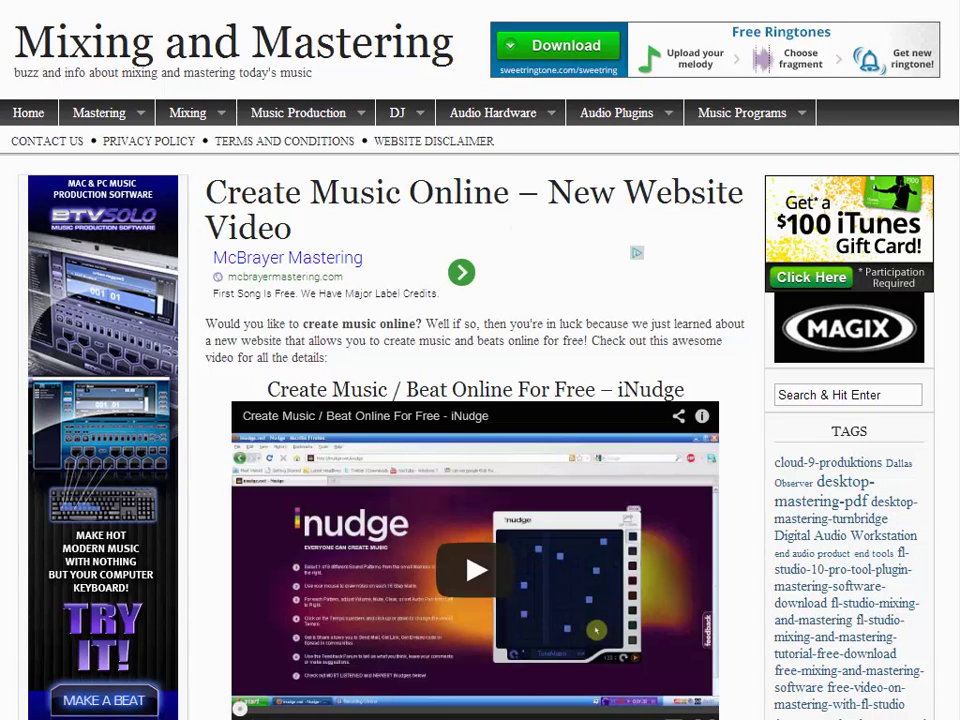
Step: View the "Create Music Online – New Website Video" post, including its embedded iNudge video and surrounding text
scroll(480, 400, "down", 1)
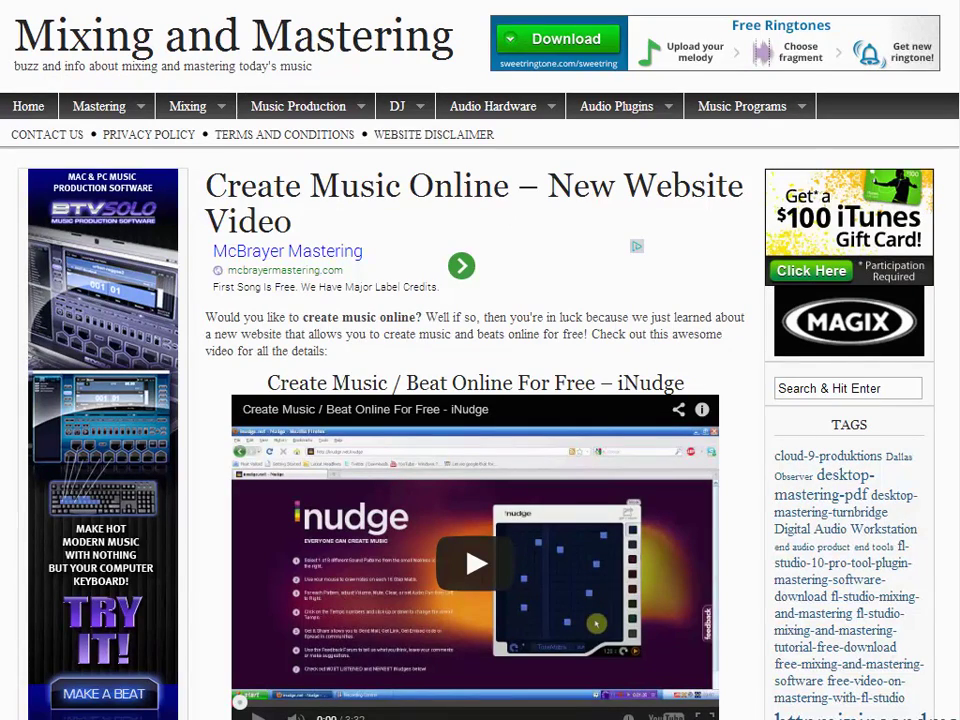
scroll(480, 400, "down", 3)
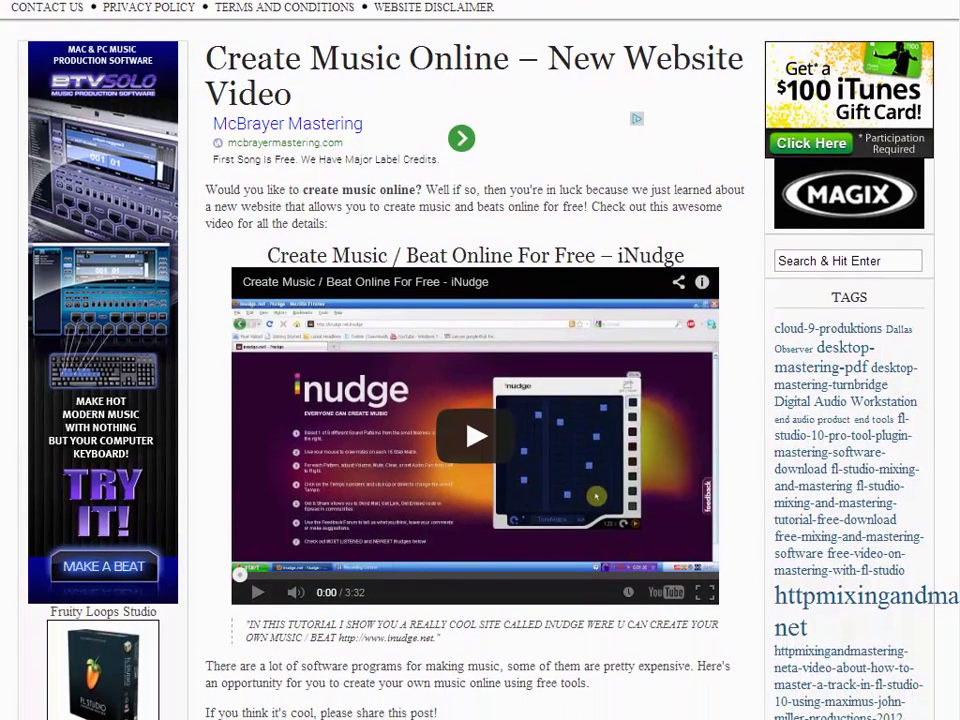
scroll(480, 400, "up", 3)
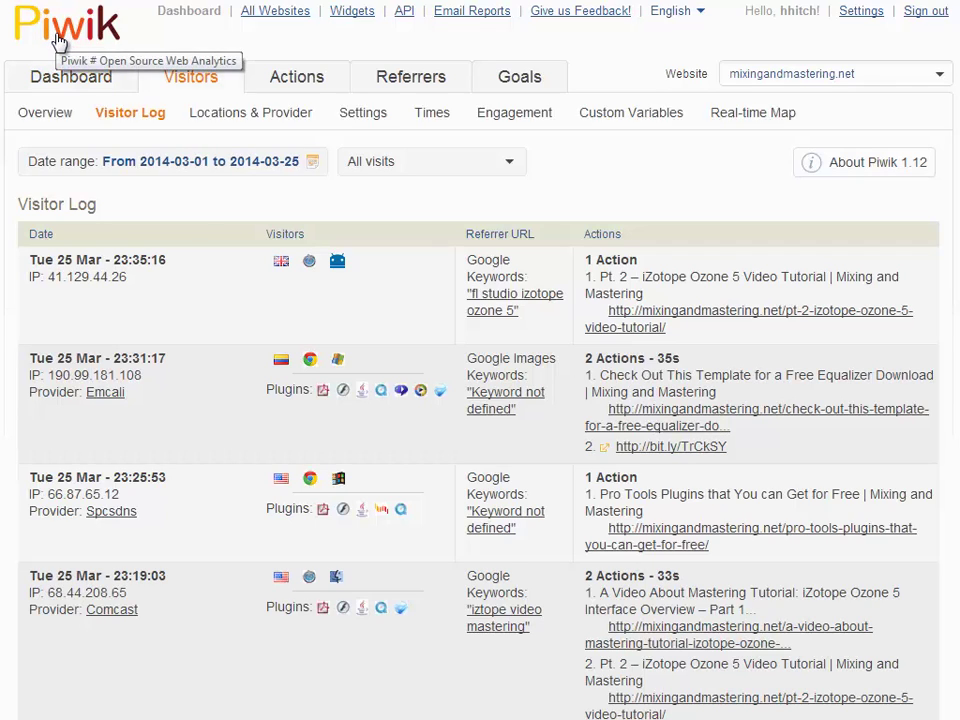
Step: Switch to Piwik's Visitor Log and examine the latest visits, highlighting the Google position shown for the 21:51:22 visit
mouse_move(296, 76)
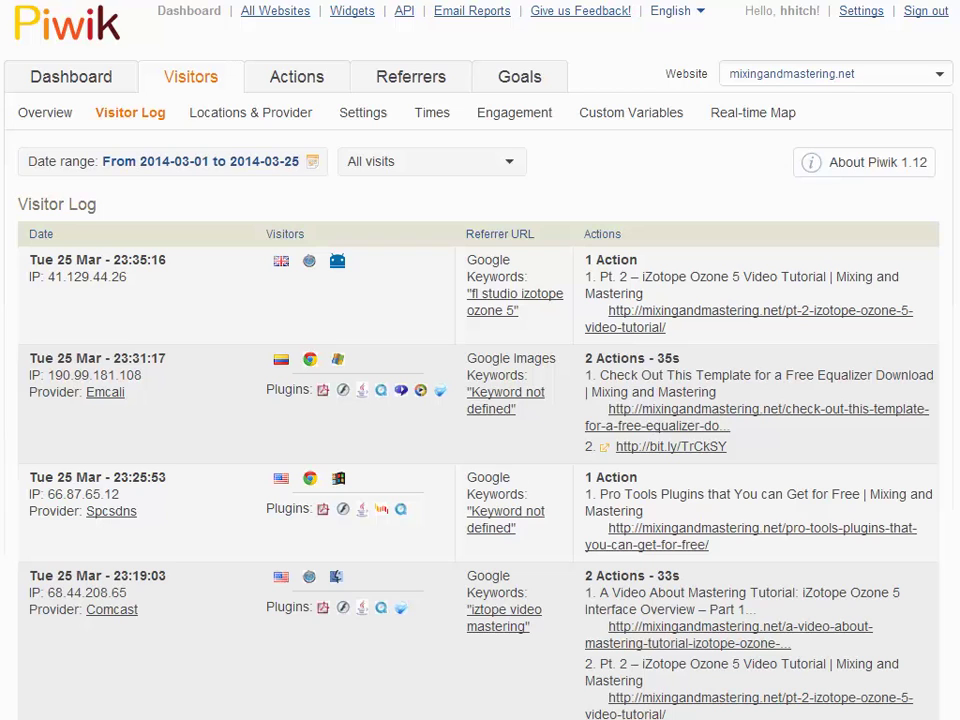
scroll(480, 400, "down", 1)
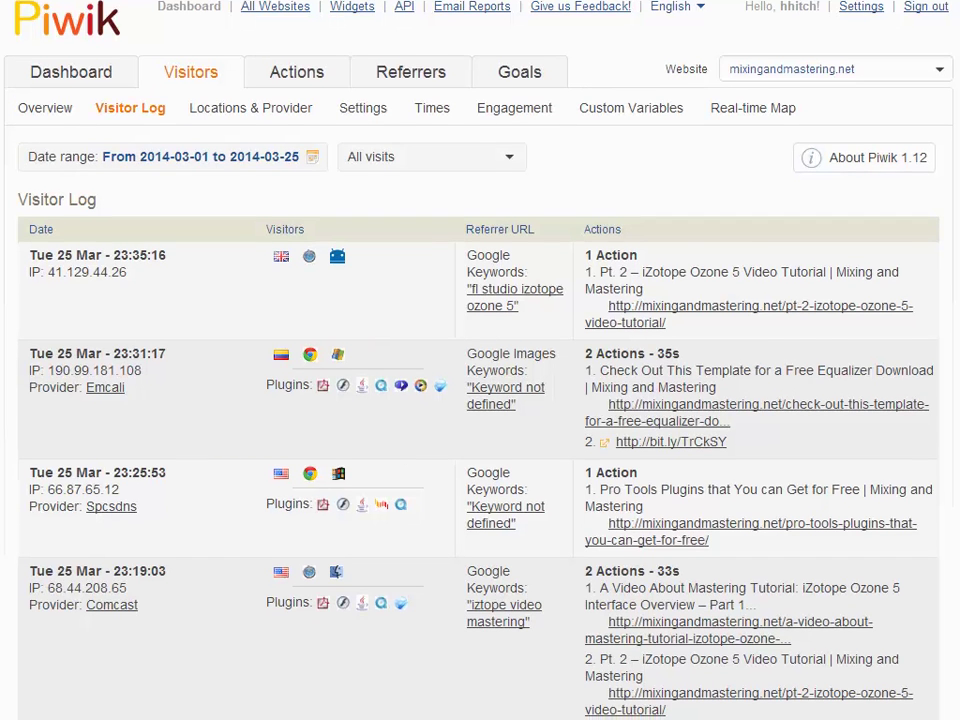
scroll(480, 400, "down", 1)
scroll(480, 400, "down", 2)
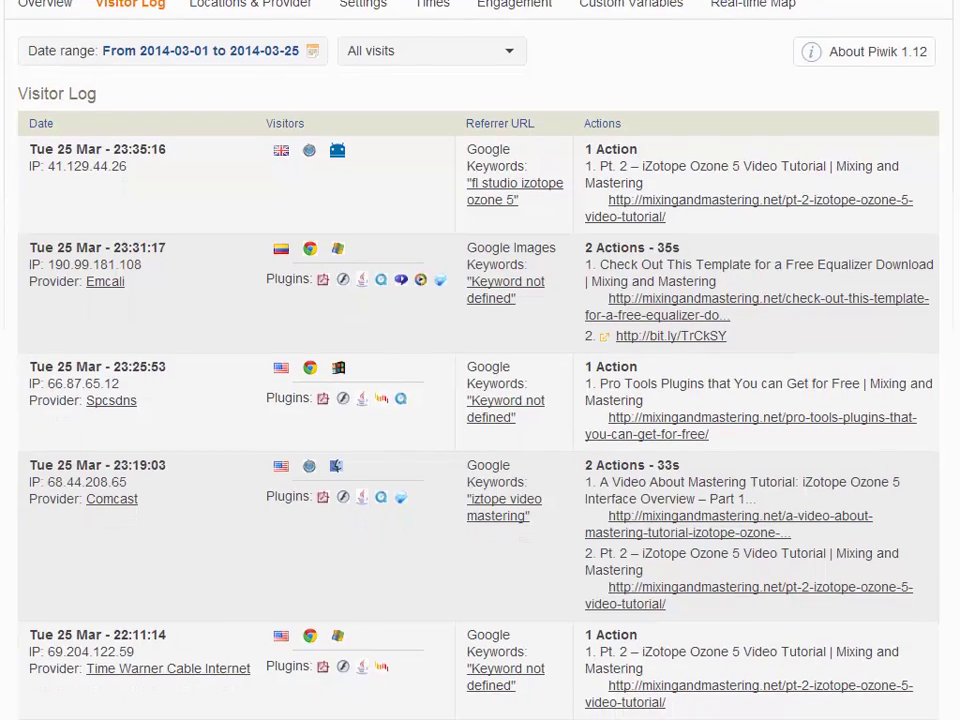
scroll(480, 400, "down", 4)
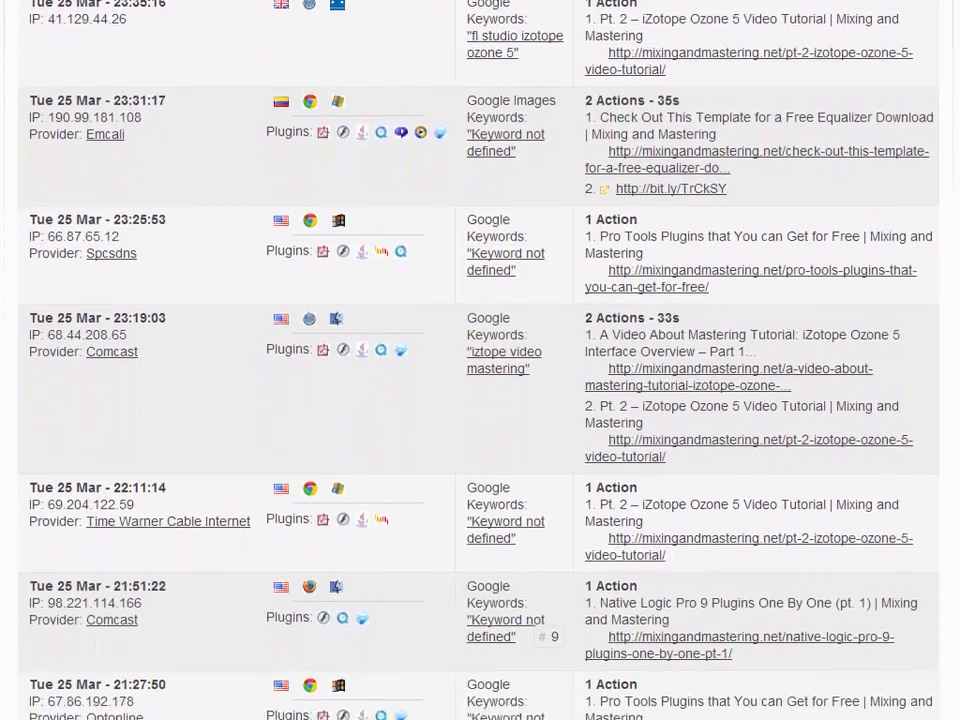
scroll(480, 400, "down", 7)
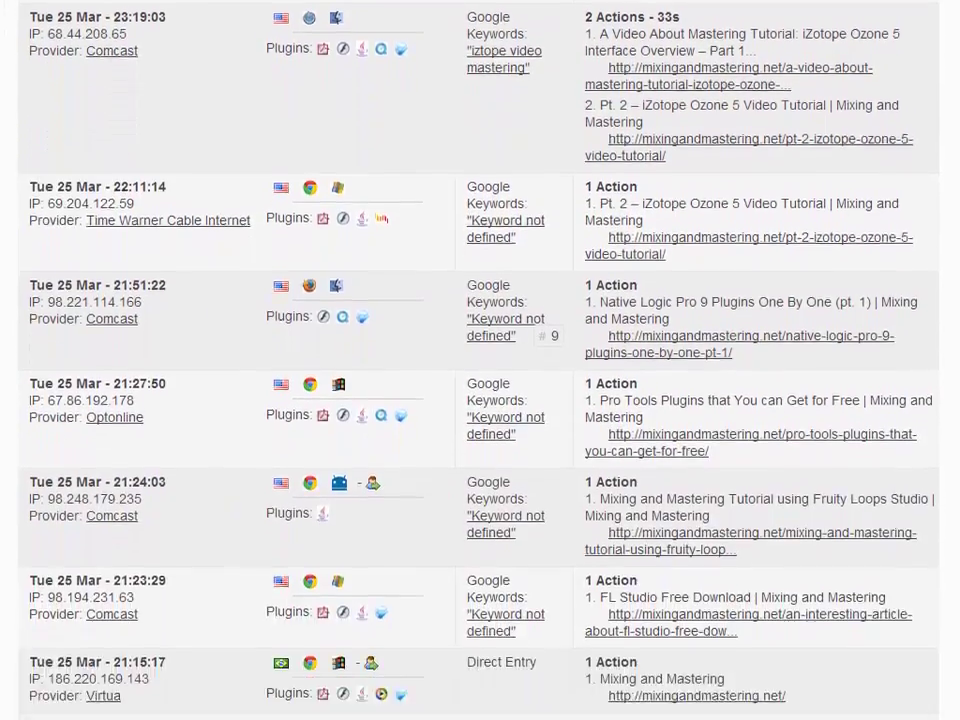
scroll(540, 168, "down", 3)
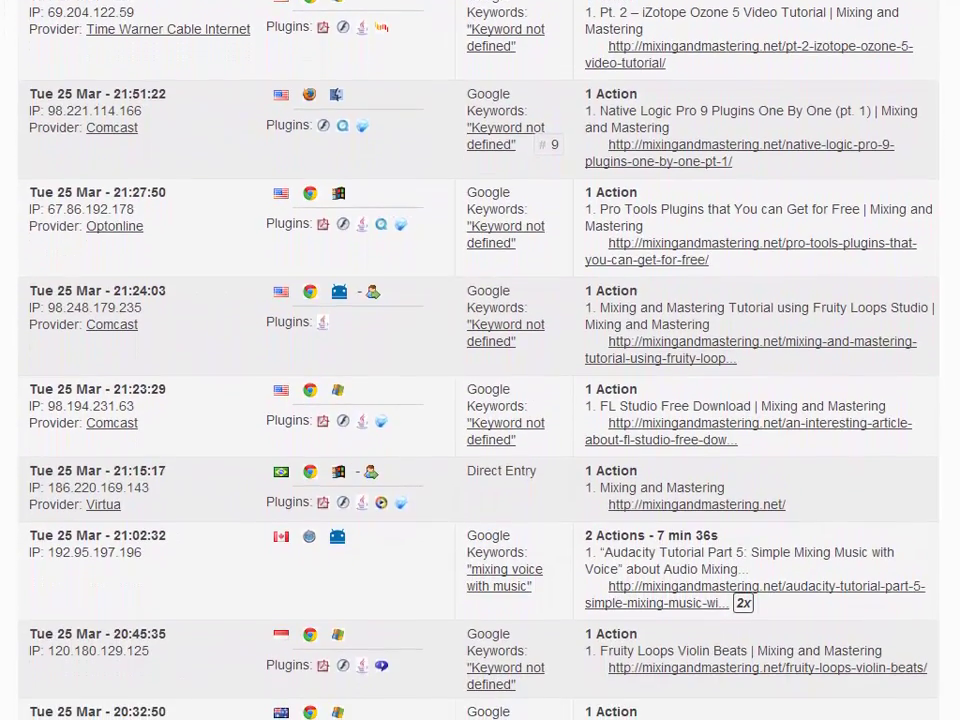
left_click_drag(556, 145, 541, 145)
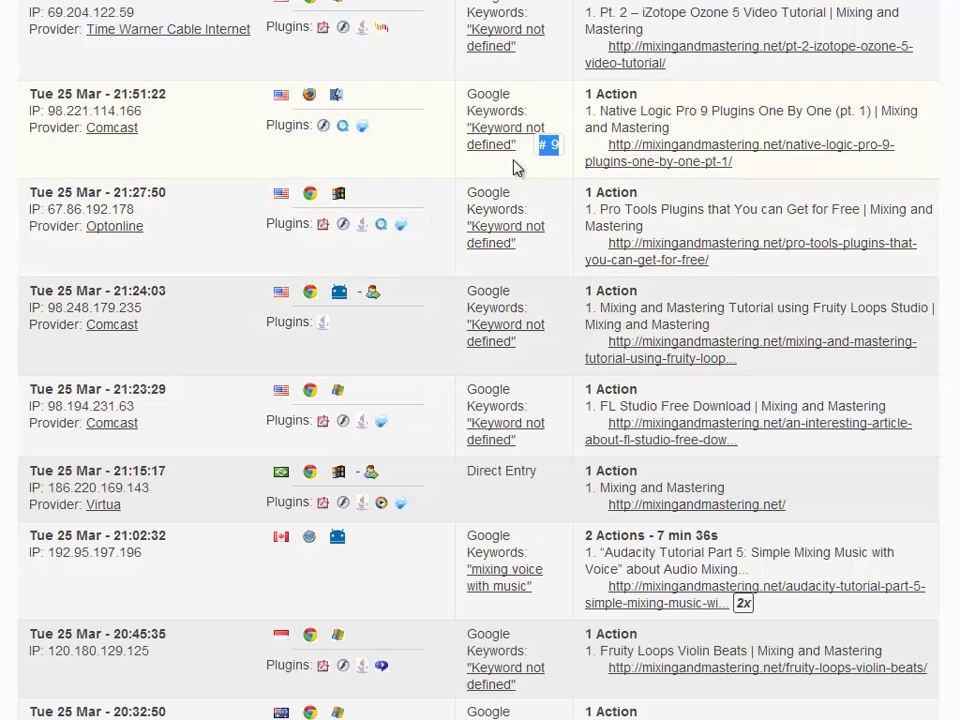
left_click(457, 145)
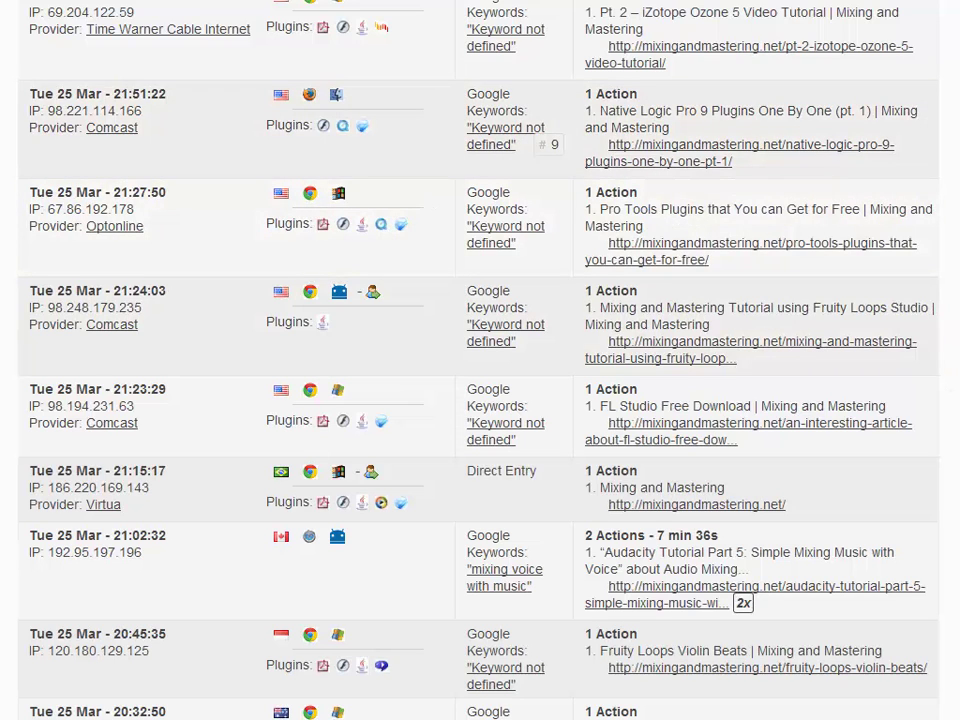
Step: Examine the referring Google keywords and ranking positions of the earlier 25 March visits in the visitor log
scroll(851, 677, "down", 1)
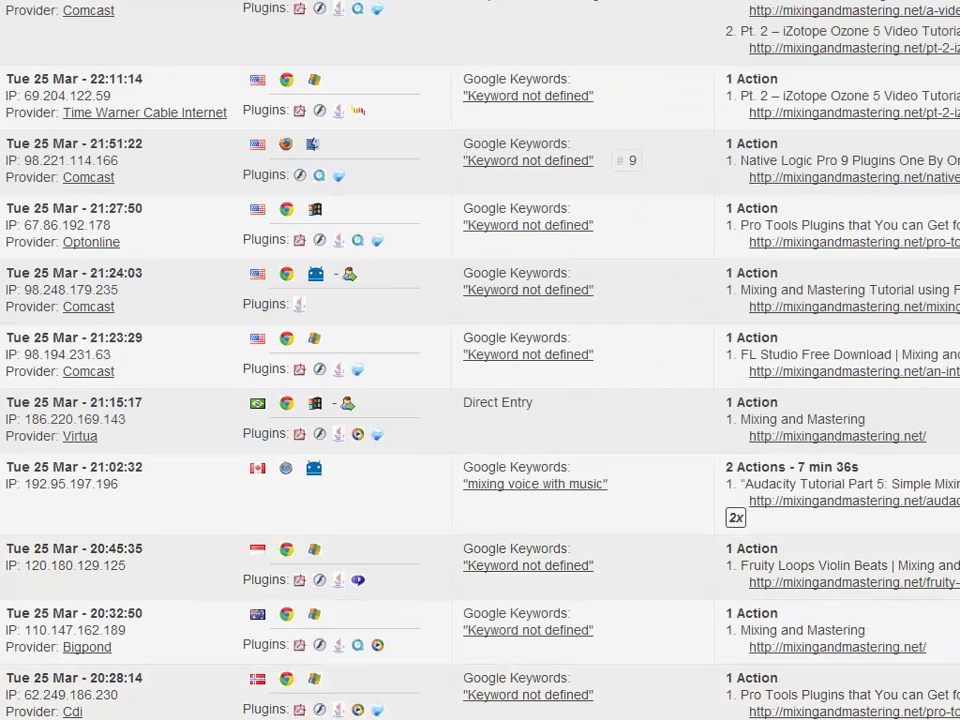
scroll(480, 360, "down", 2)
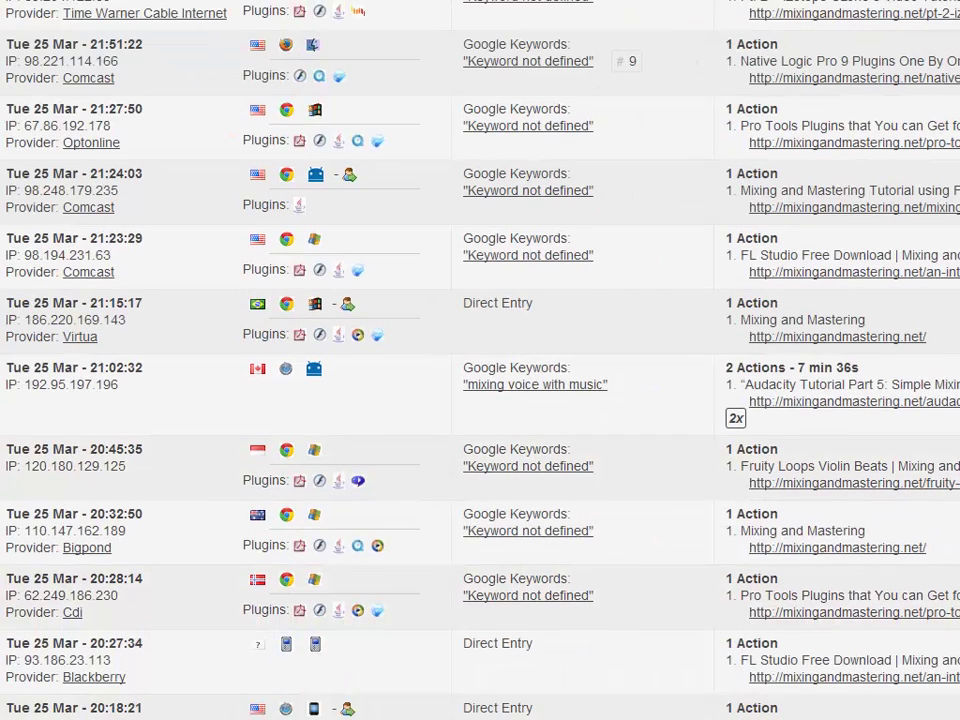
scroll(480, 360, "down", 4)
scroll(480, 360, "up", 2)
scroll(804, 231, "up", 2)
scroll(480, 360, "down", 1)
scroll(480, 360, "down", 2)
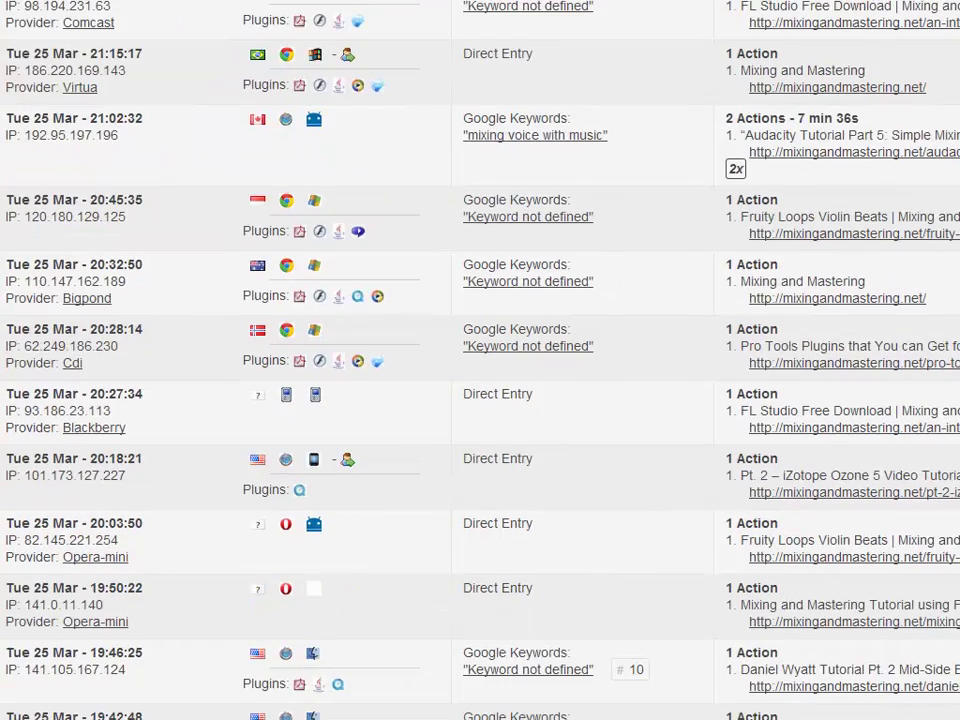
scroll(480, 360, "down", 4)
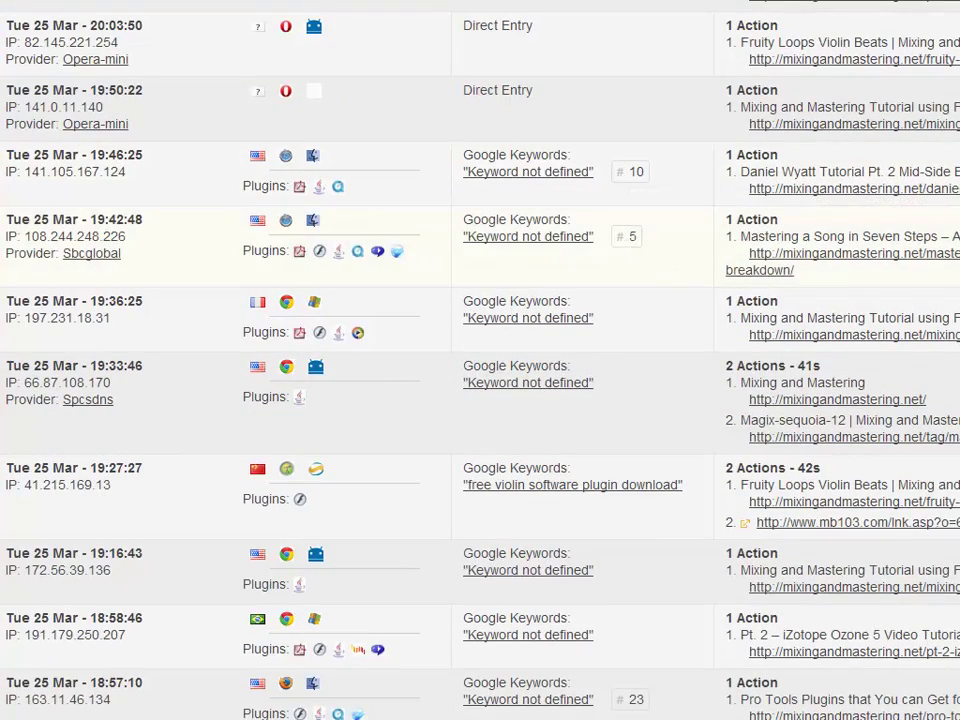
scroll(480, 360, "down", 5)
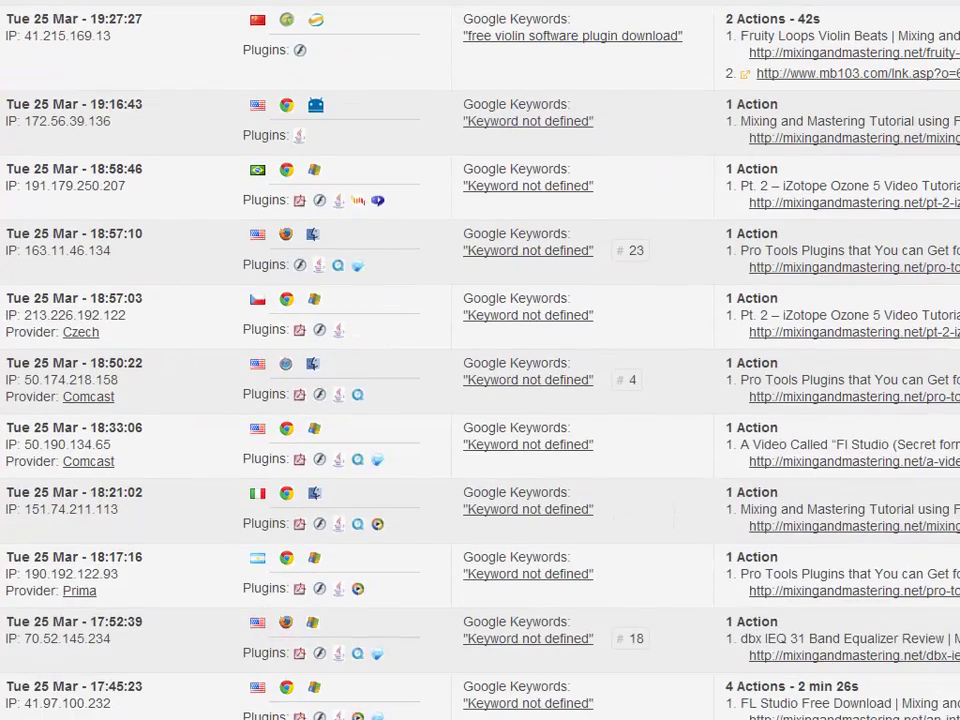
scroll(480, 360, "down", 4)
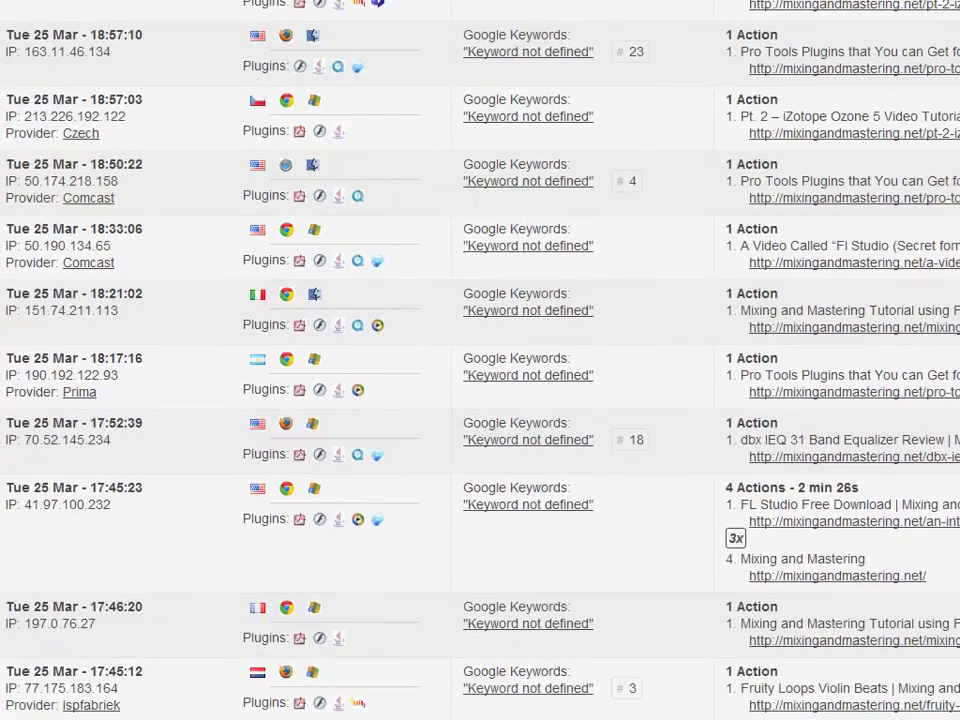
scroll(480, 360, "down", 4)
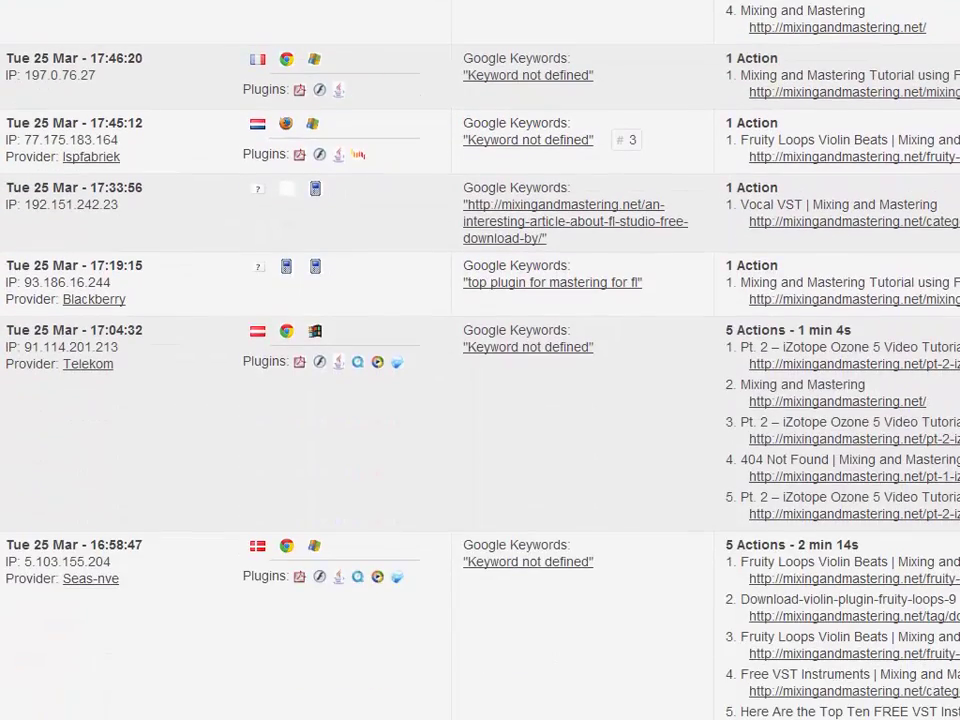
Step: Look further back through the 25 March visits for number-one Google positions and highlight those at 15:29:03 and 14:15:53
scroll(480, 360, "down", 15)
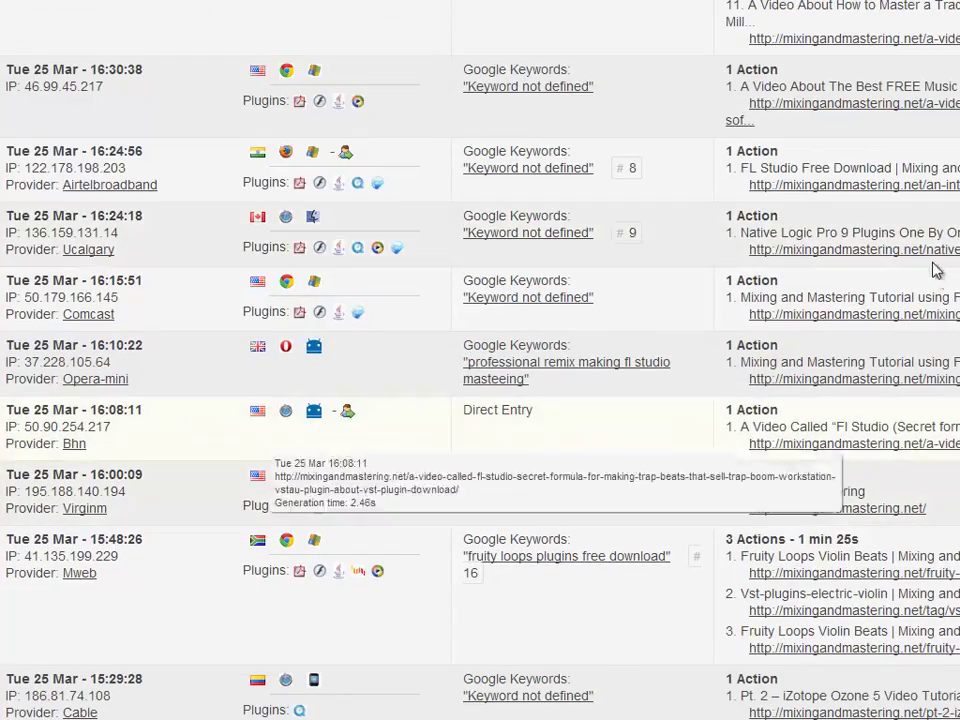
scroll(935, 265, "down", 8)
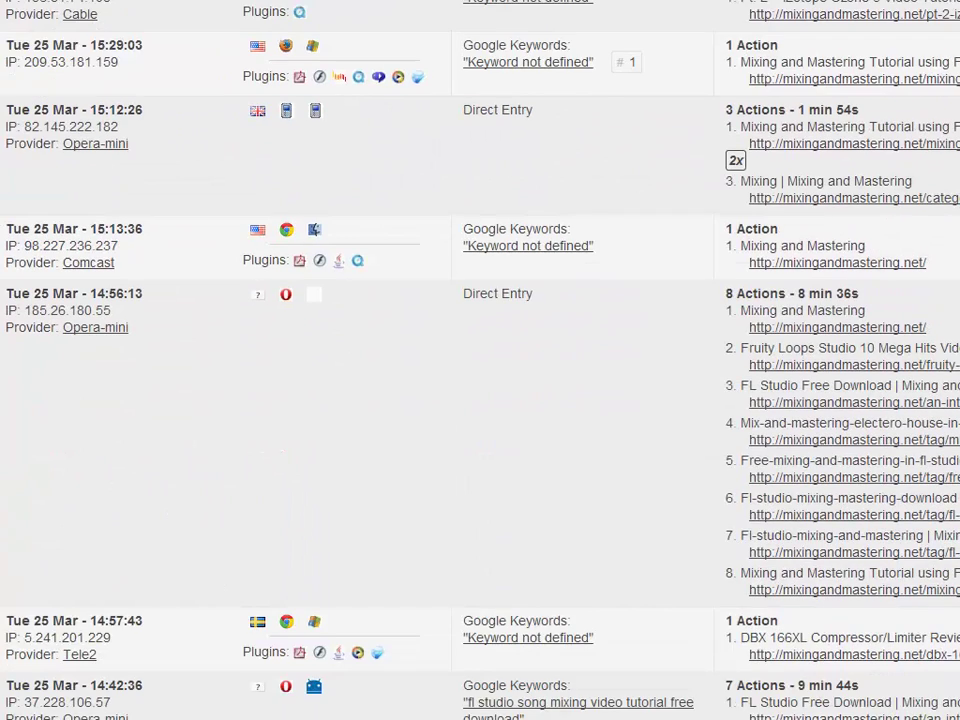
left_click_drag(616, 62, 637, 78)
scroll(480, 360, "down", 10)
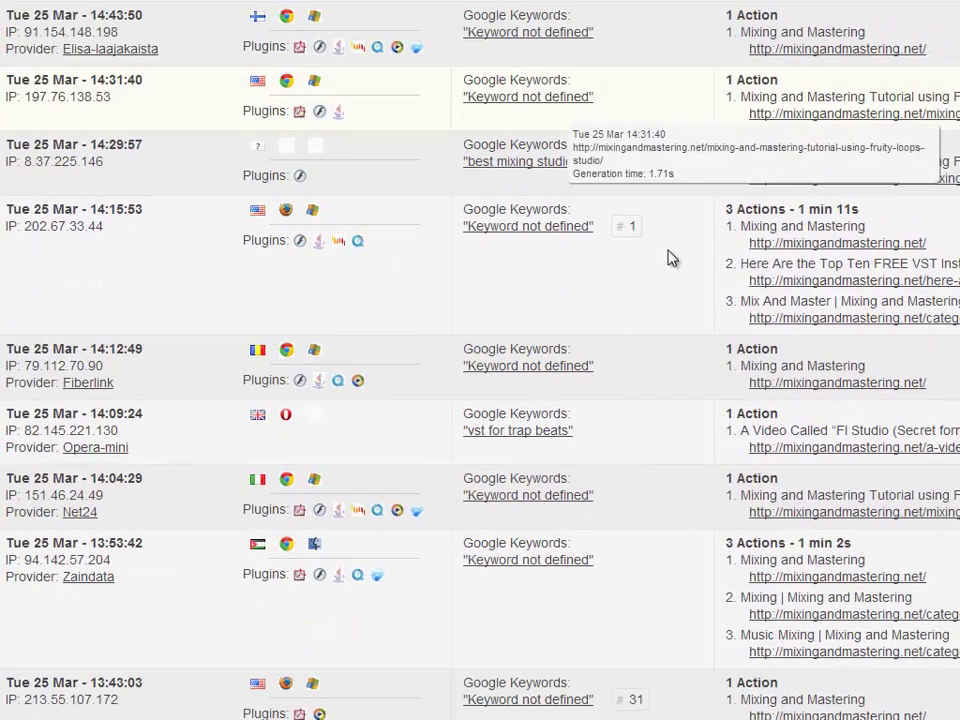
left_click_drag(616, 228, 637, 229)
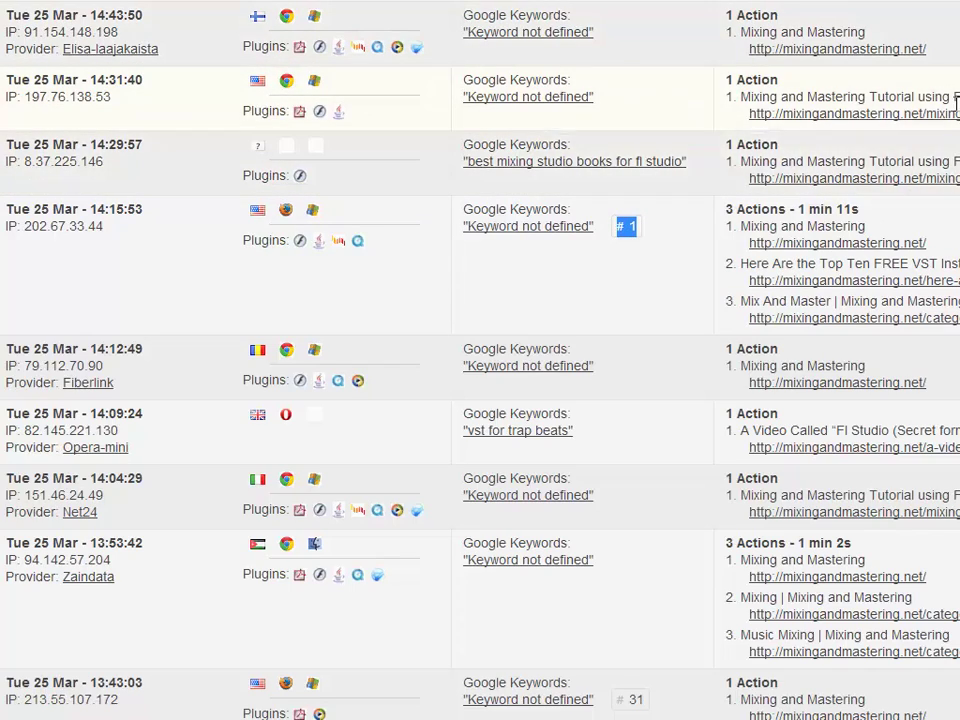
Step: Examine the Google keywords and ranking positions of the 25 March visits from 14:04:29 back to 11:21:31
scroll(480, 360, "down", 5)
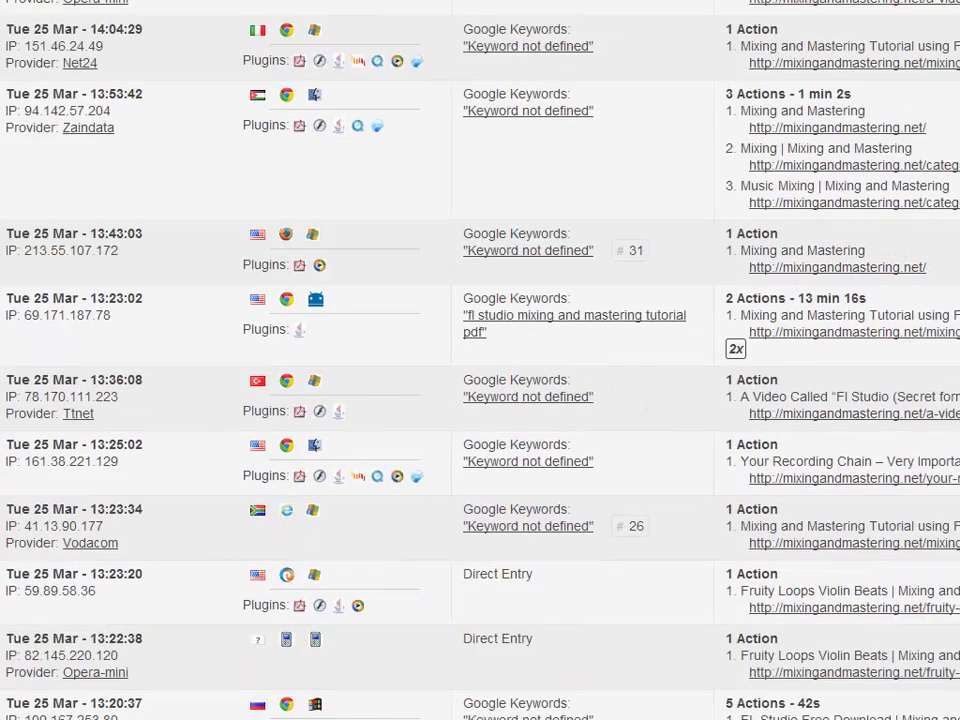
scroll(480, 360, "down", 2)
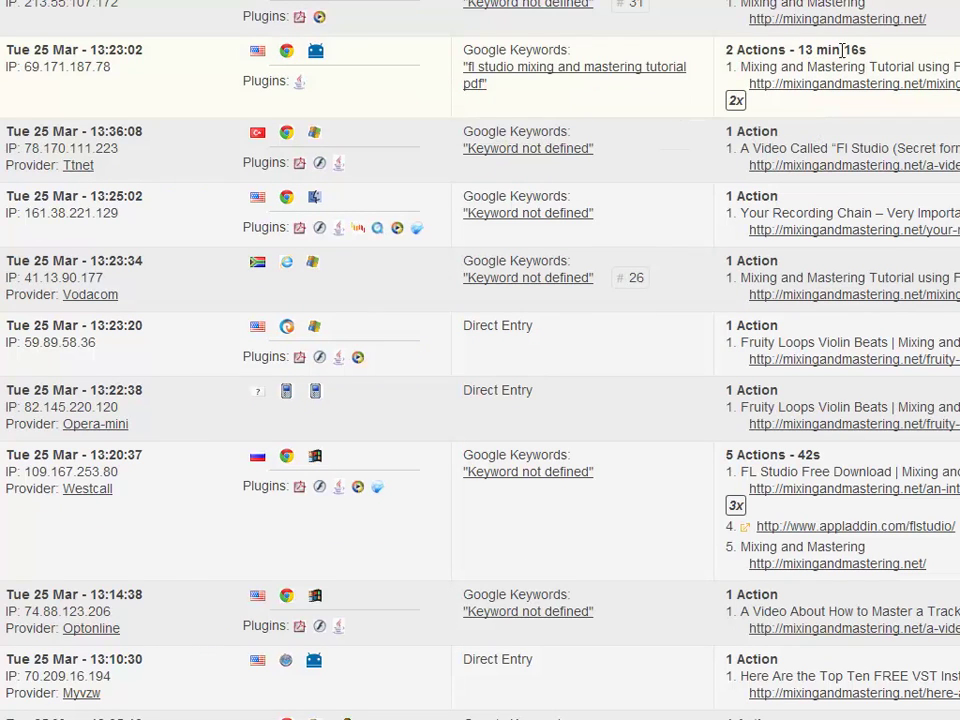
scroll(900, 130, "down", 3)
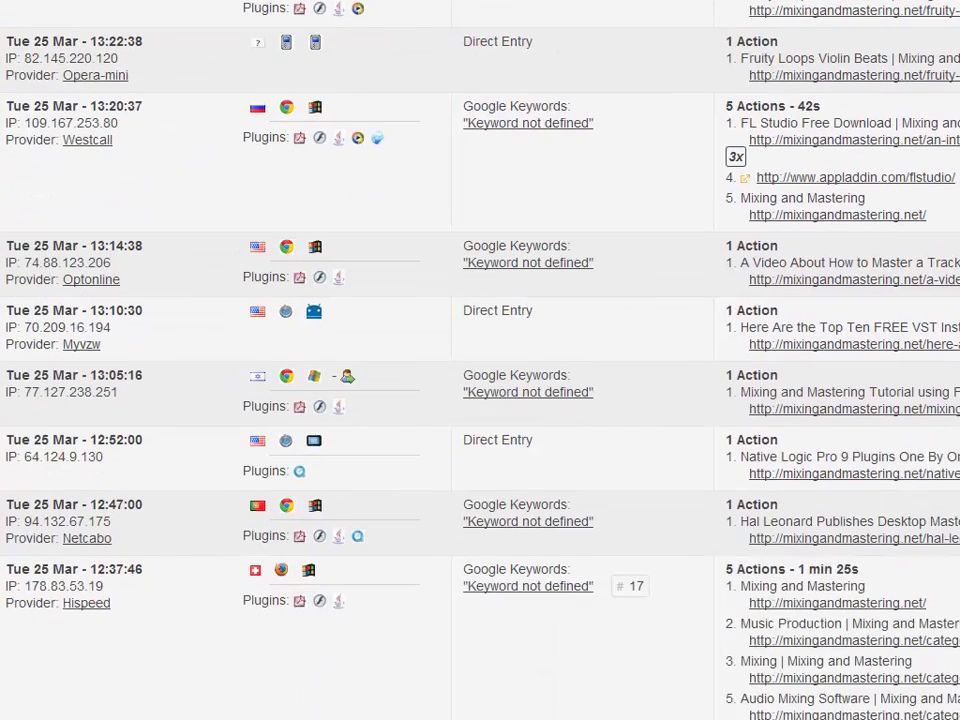
scroll(480, 360, "down", 4)
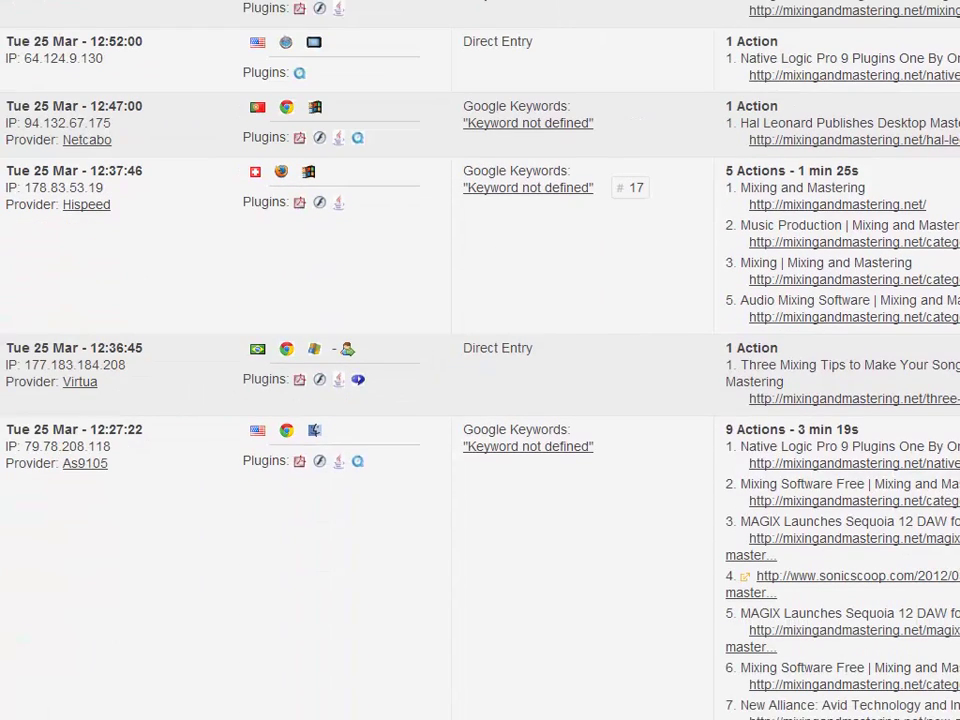
scroll(480, 360, "down", 2)
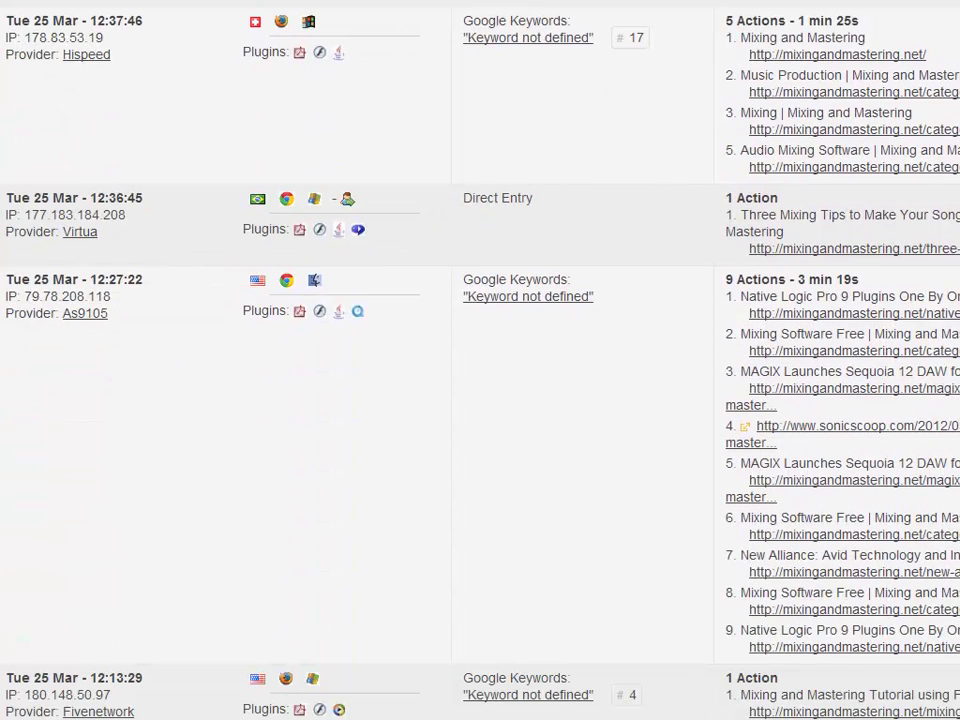
scroll(480, 360, "down", 2)
scroll(480, 360, "down", 4)
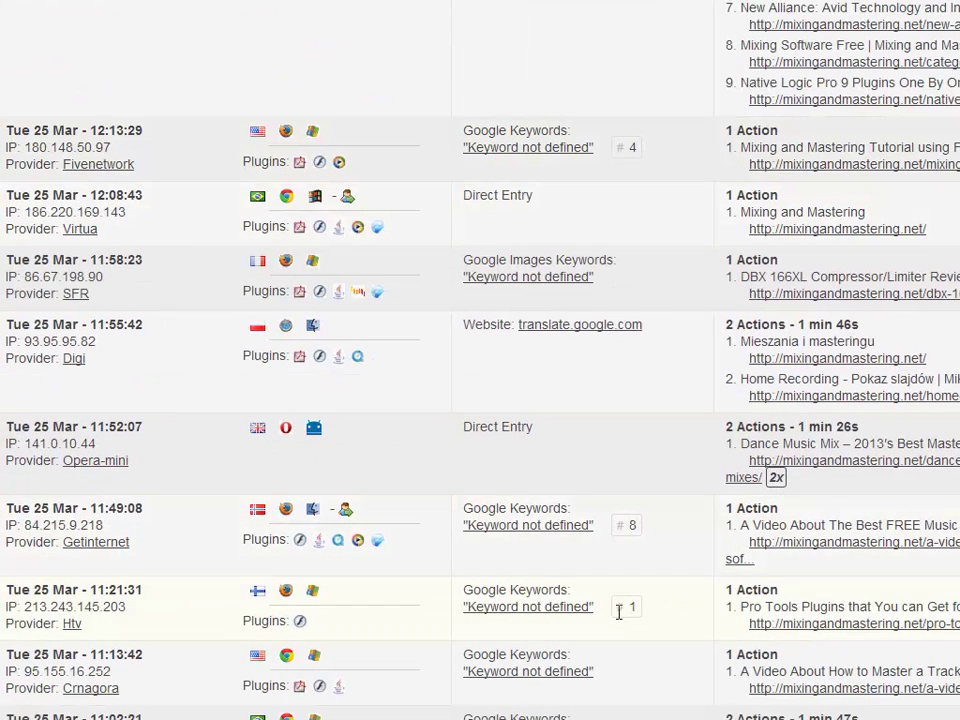
Step: Look further back through the 25 March visits and highlight the duration of the 08:34:33 visit
scroll(937, 395, "down", 8)
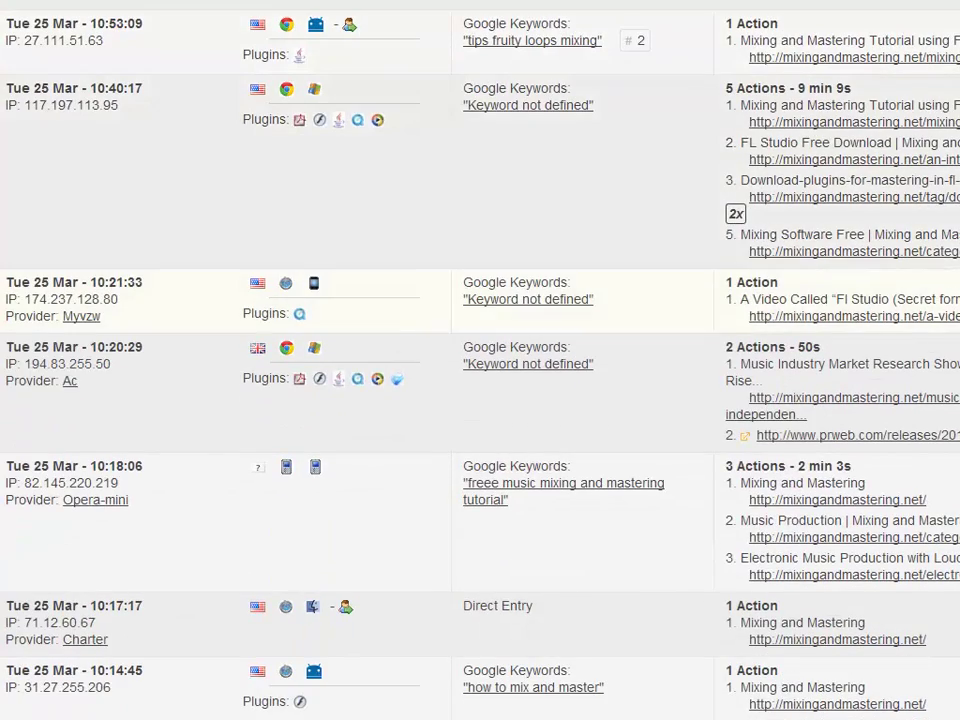
scroll(480, 360, "down", 7)
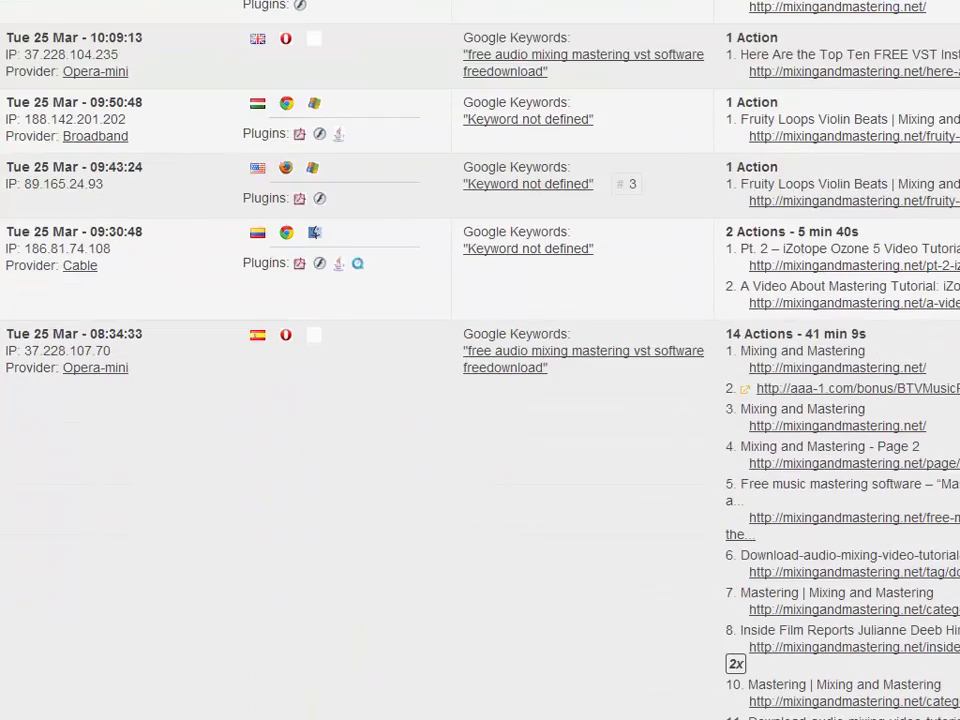
scroll(480, 360, "down", 1)
scroll(825, 190, "down", 1)
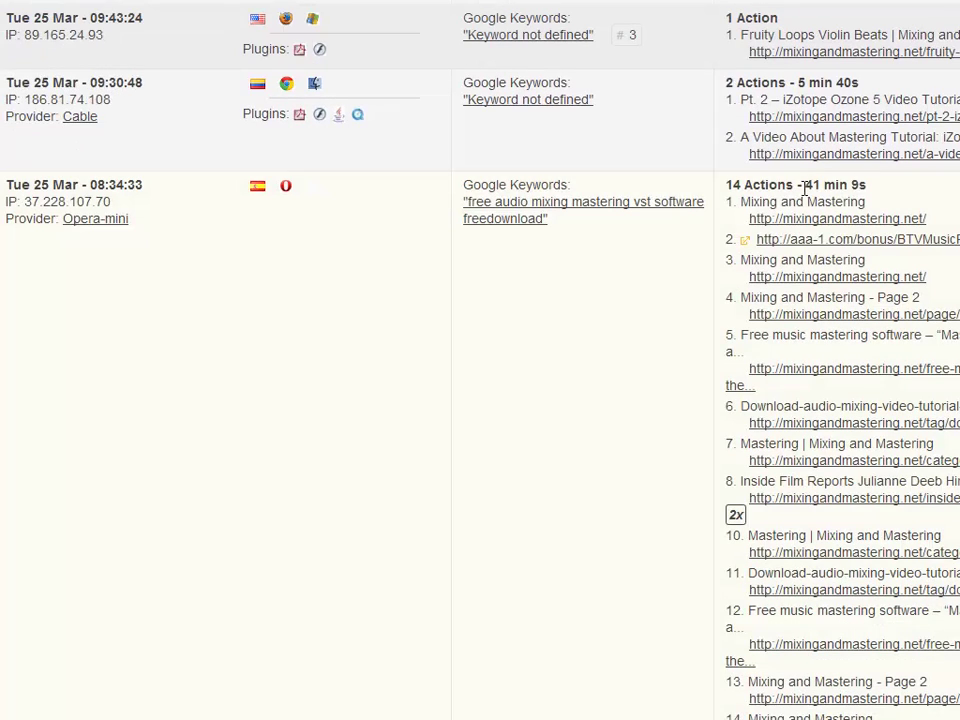
left_click_drag(805, 186, 868, 188)
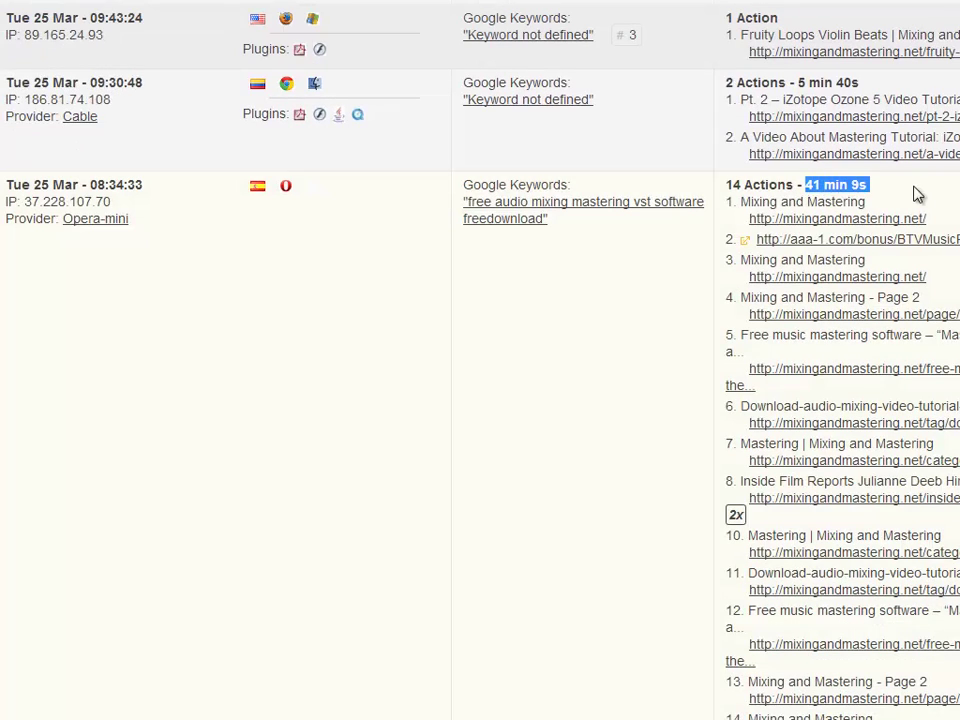
left_click(957, 193)
Step: Look through the remaining early 25 March visits and examine the Visits Over Time graph on the Piwik dashboard
scroll(480, 360, "down", 8)
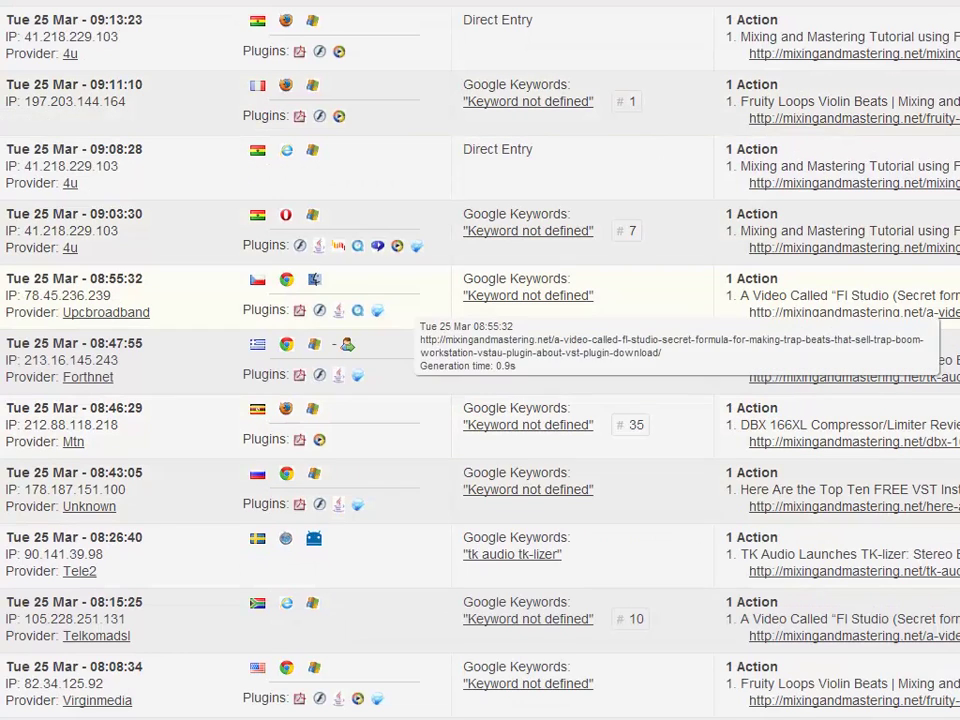
scroll(948, 335, "down", 10)
scroll(480, 360, "down", 10)
scroll(480, 360, "down", 5)
scroll(480, 360, "down", 11)
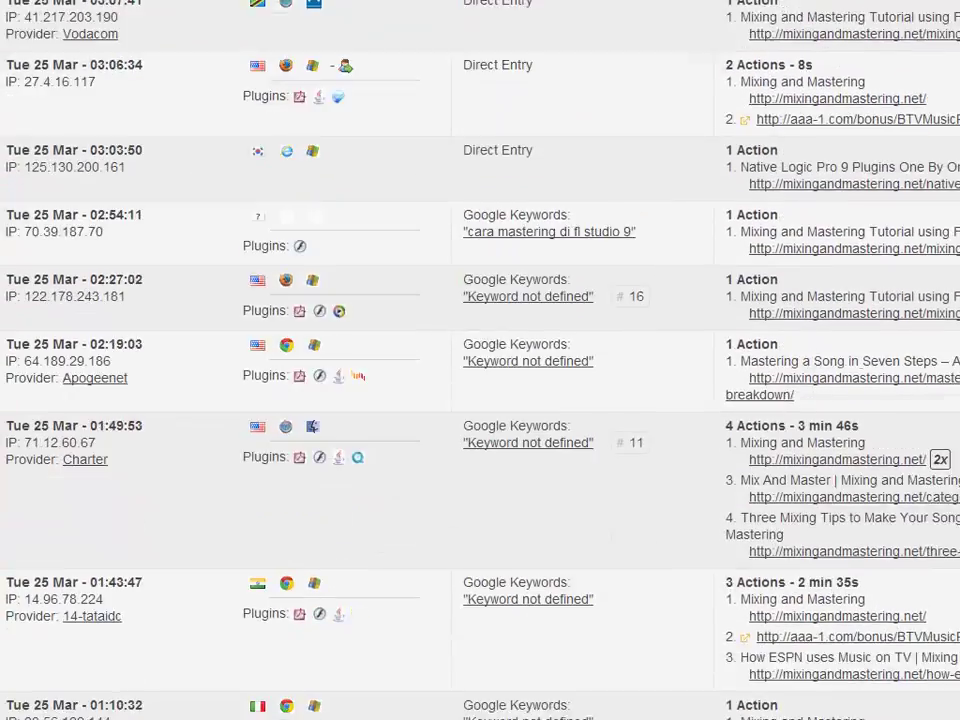
scroll(480, 360, "down", 14)
scroll(480, 360, "down", 5)
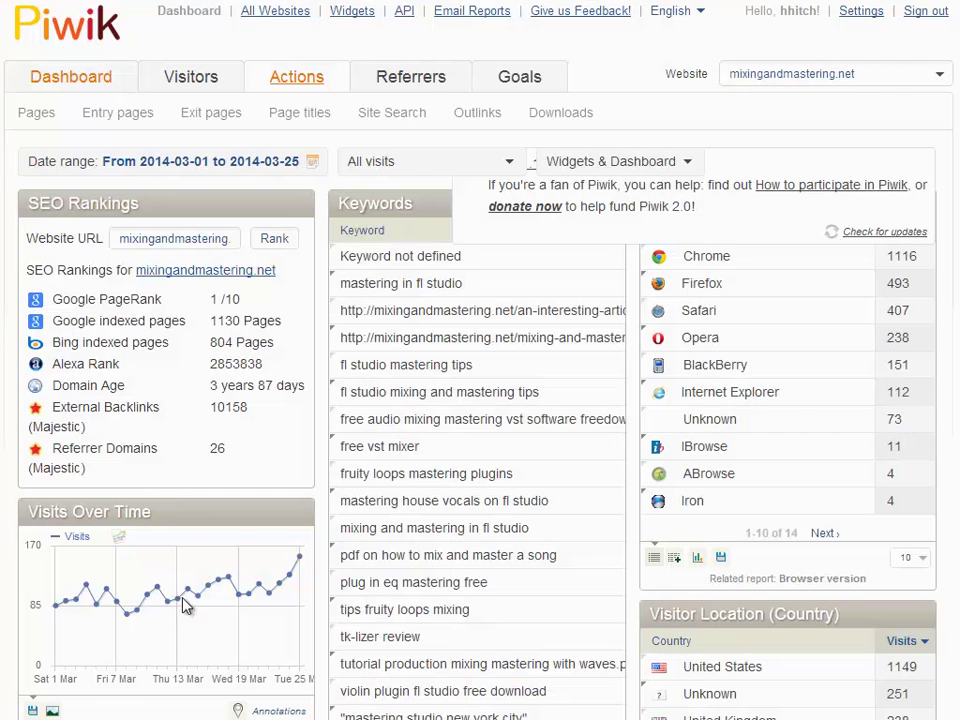
mouse_move(295, 578)
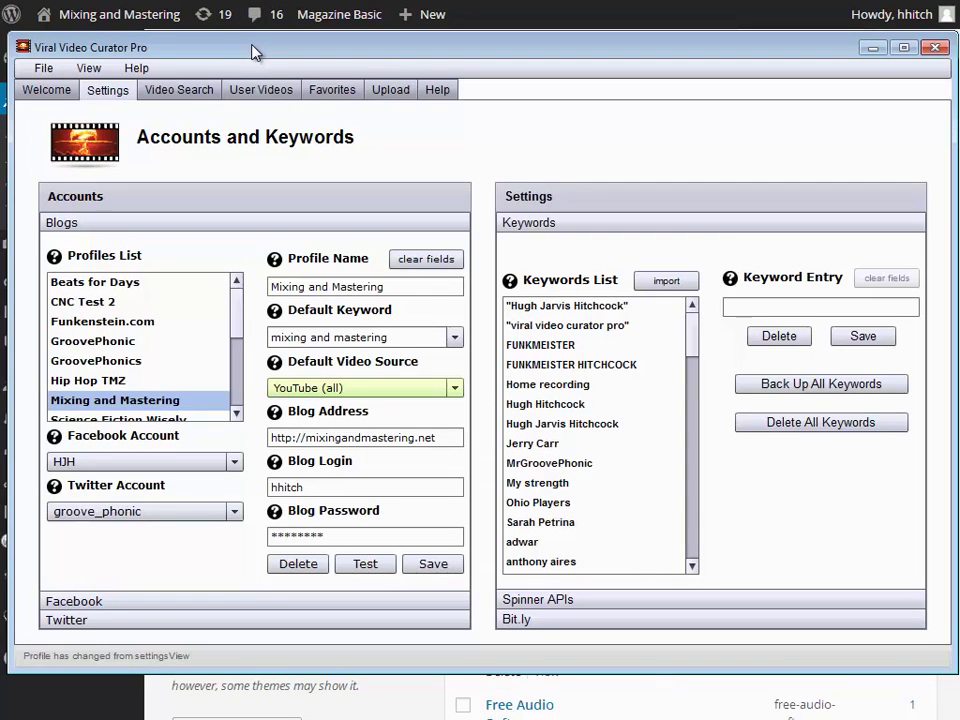
Step: Check the FL Studios category in WordPress behind Viral Video Curator Pro, and save "FL studios" as a new keyword in Viral Video Curator Pro
left_click_drag(252, 53, 268, 256)
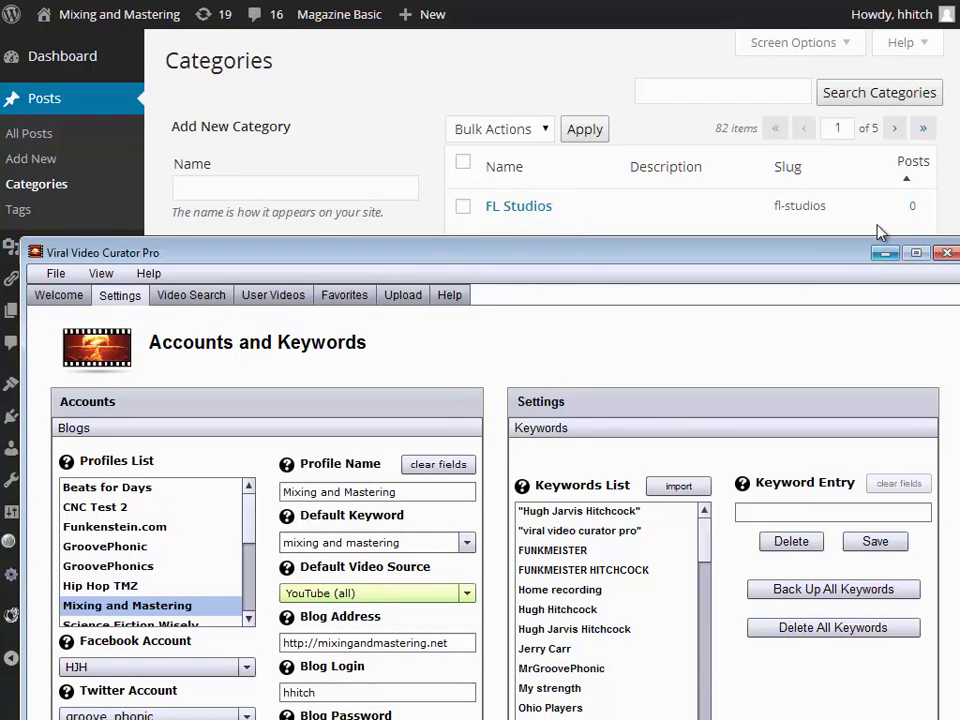
left_click_drag(445, 257, 429, 32)
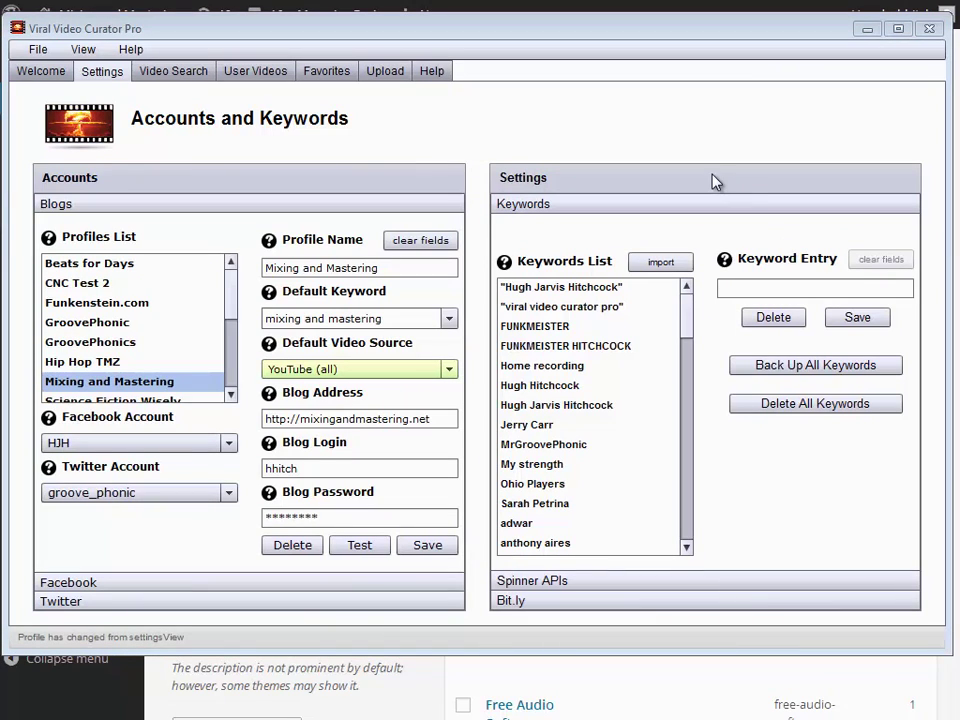
left_click(738, 287)
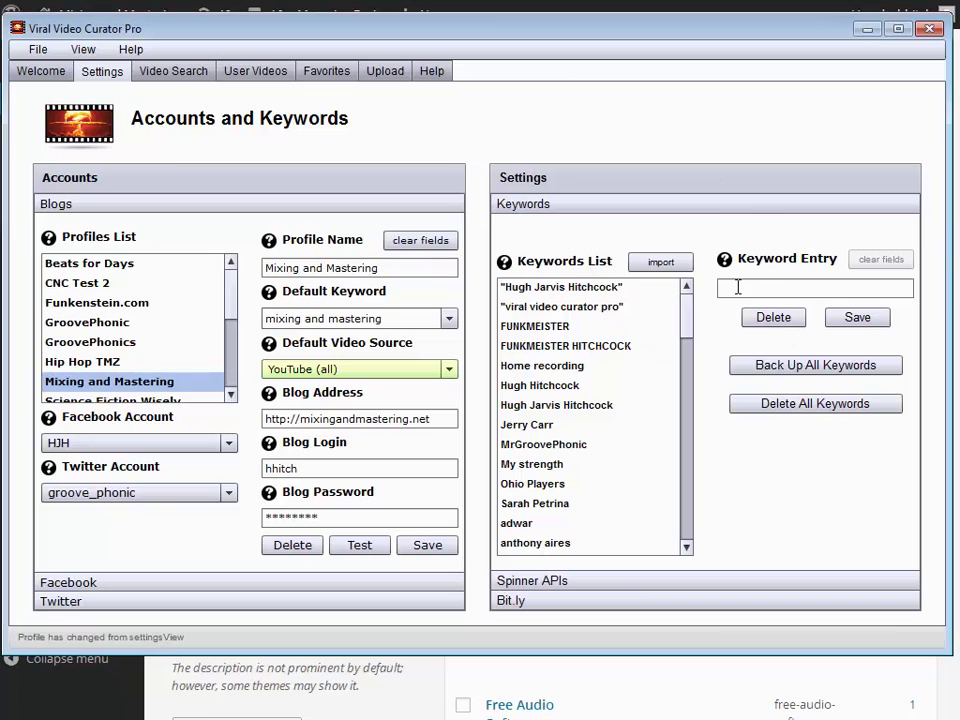
left_click(755, 288)
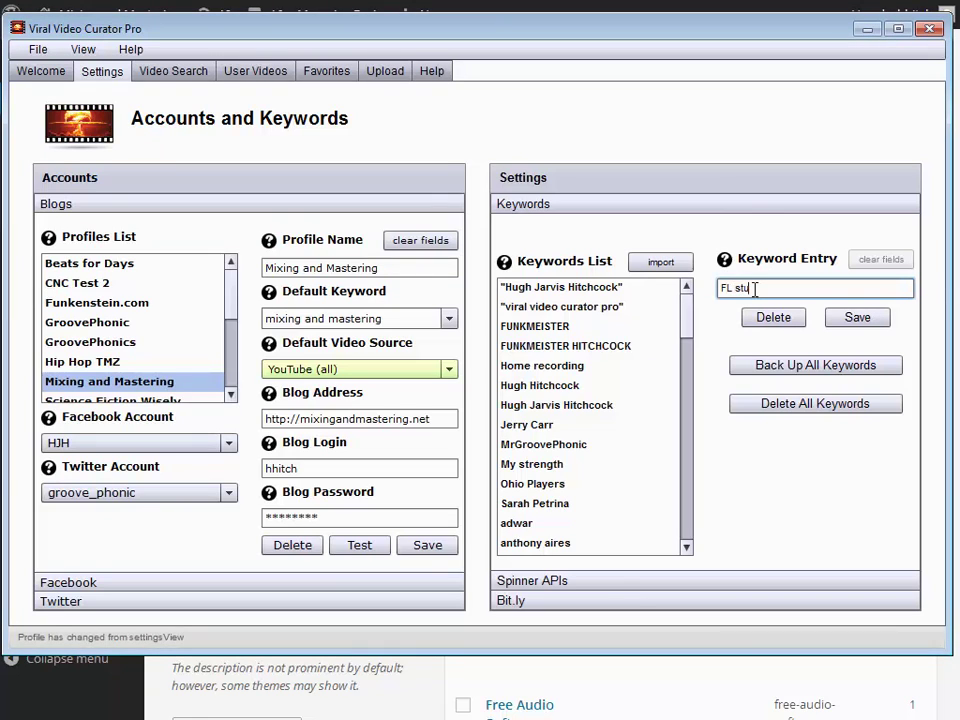
type("FL studio")
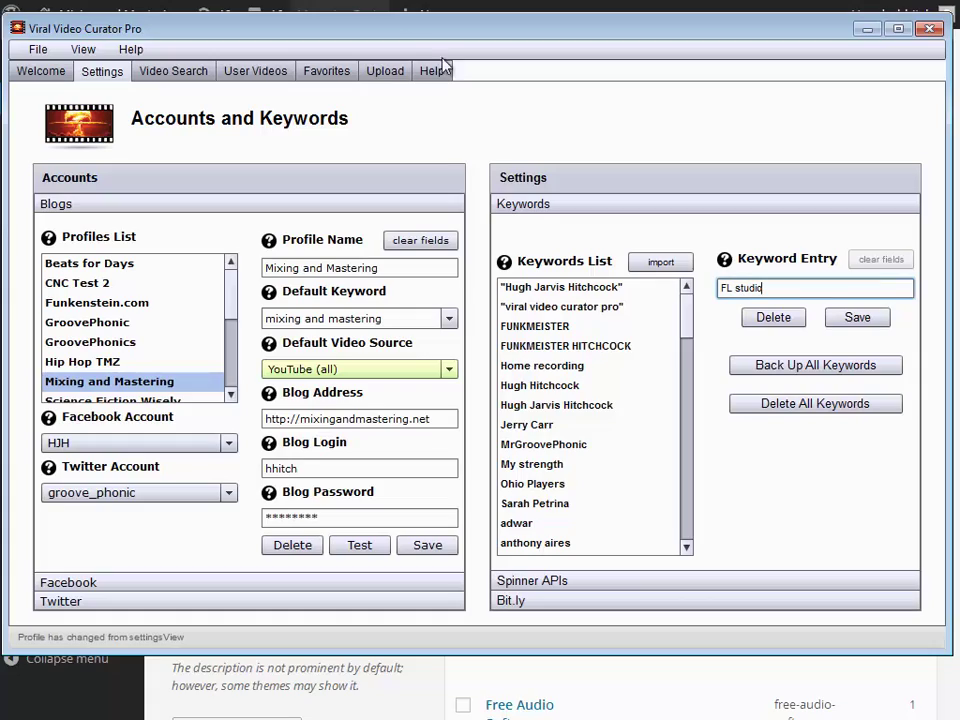
mouse_move(447, 40)
left_mouse_down()
mouse_move(480, 266)
mouse_move(453, 39)
left_mouse_up()
type("s")
left_click(840, 317)
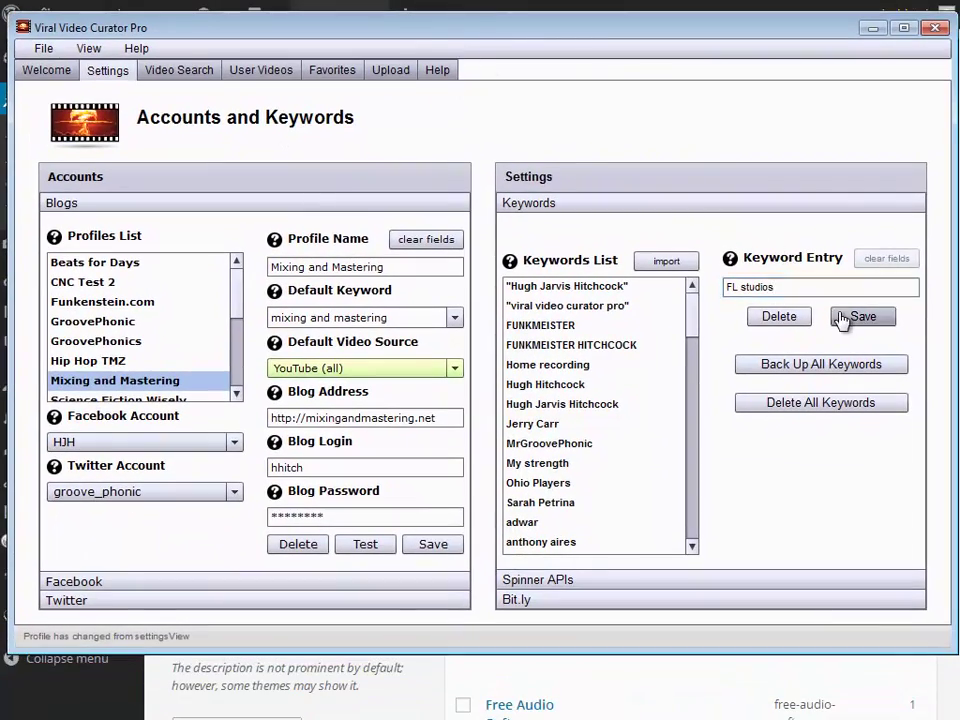
Step: Make "FL studios" the default keyword of the Mixing and Mastering blog profile and save the profile
left_click_drag(688, 326, 704, 540)
left_click(598, 545)
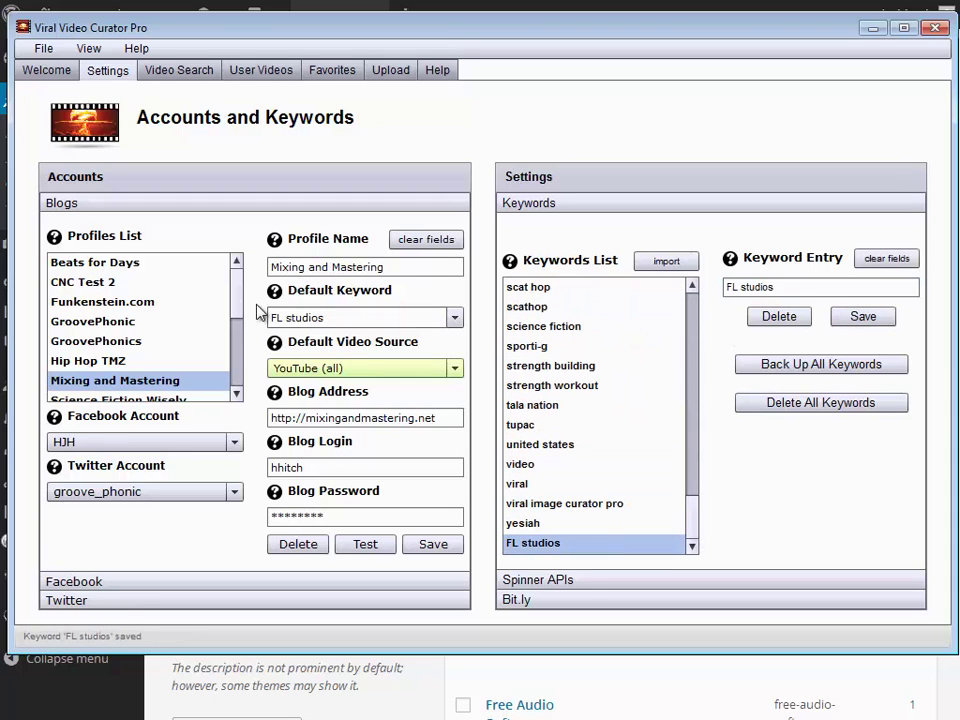
left_click(416, 542)
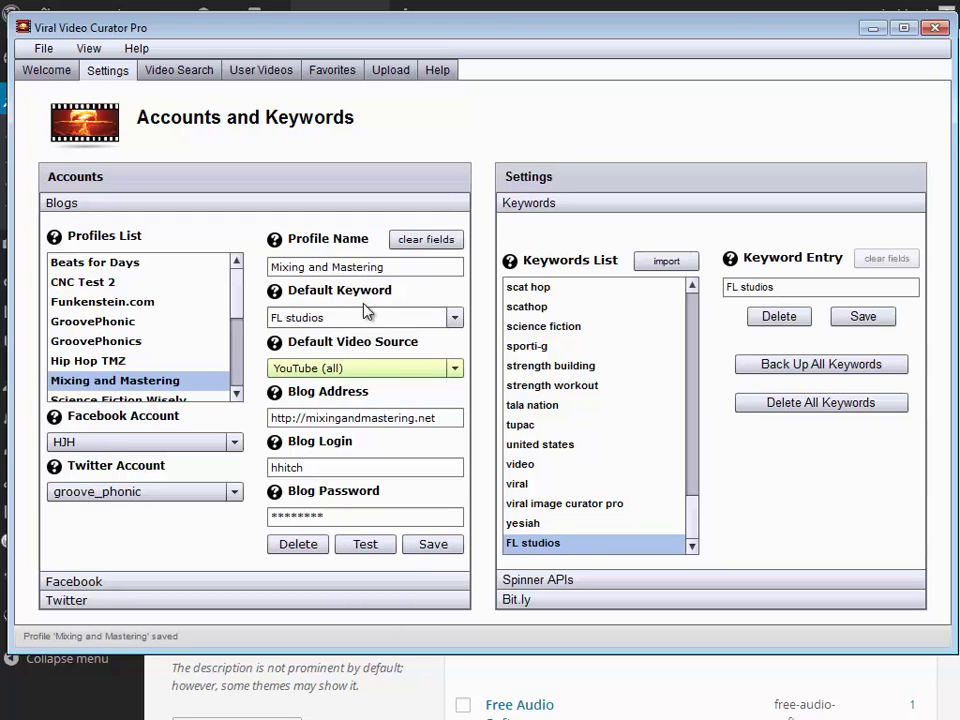
Step: Search YouTube videos for "FL studios" and check the page of "How to make beats using FL Studio!", highlighting "FL Studio" in its title
left_click(173, 72)
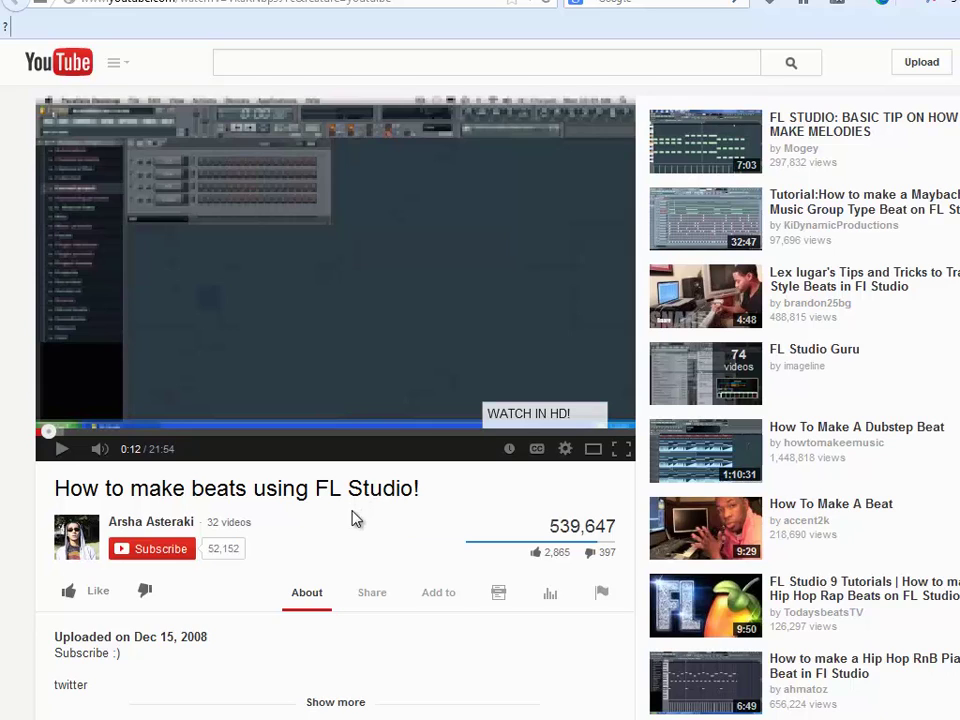
left_click_drag(317, 488, 407, 488)
left_click(407, 488)
key("alt+Tab")
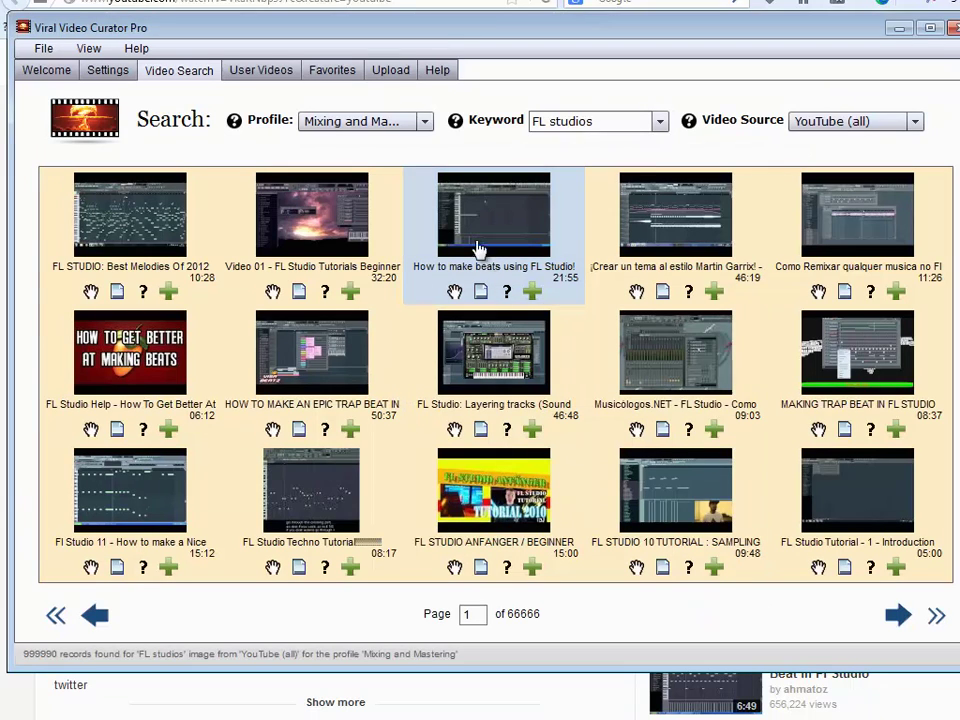
Step: Start a quick post from the "How to make beats using FL Studio!" video and assign it to the FL Studios category
left_click(481, 294)
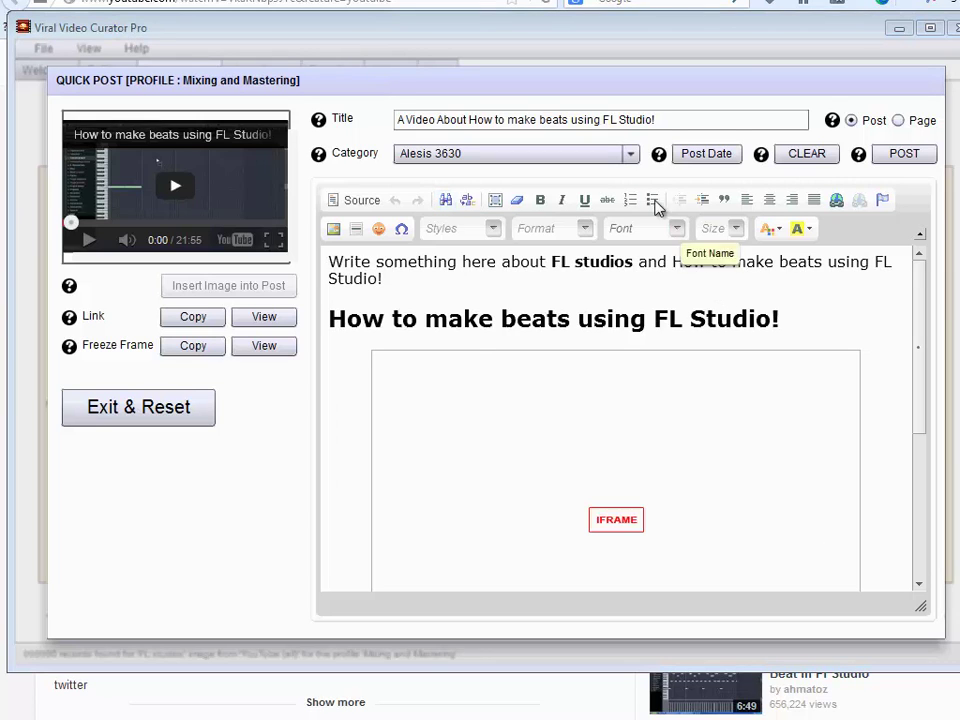
left_click(630, 154)
left_click_drag(632, 189, 641, 213)
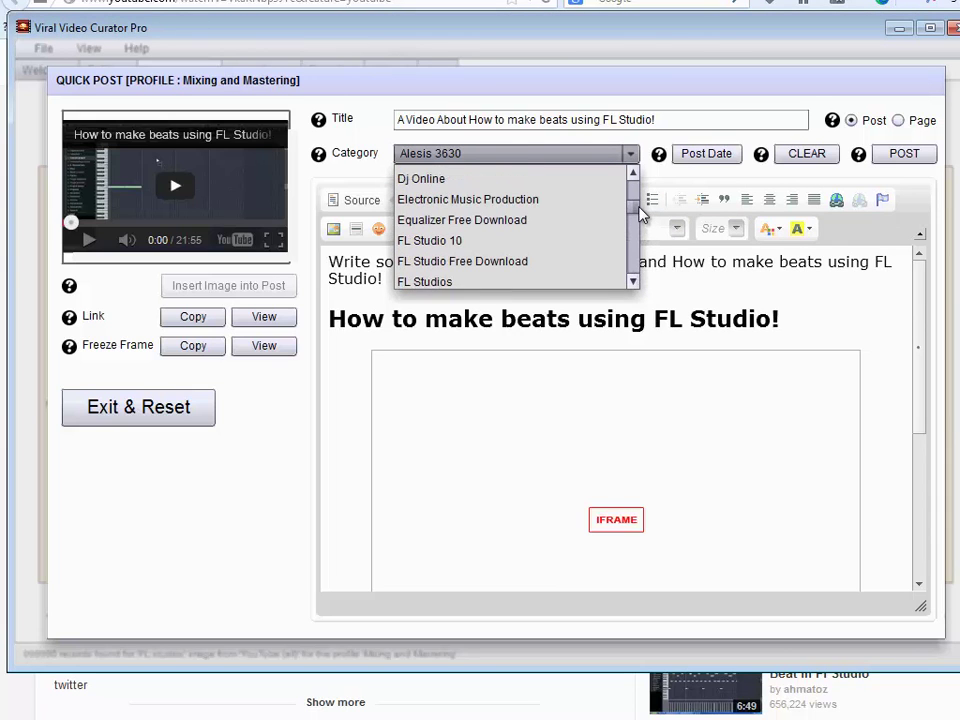
left_click(449, 282)
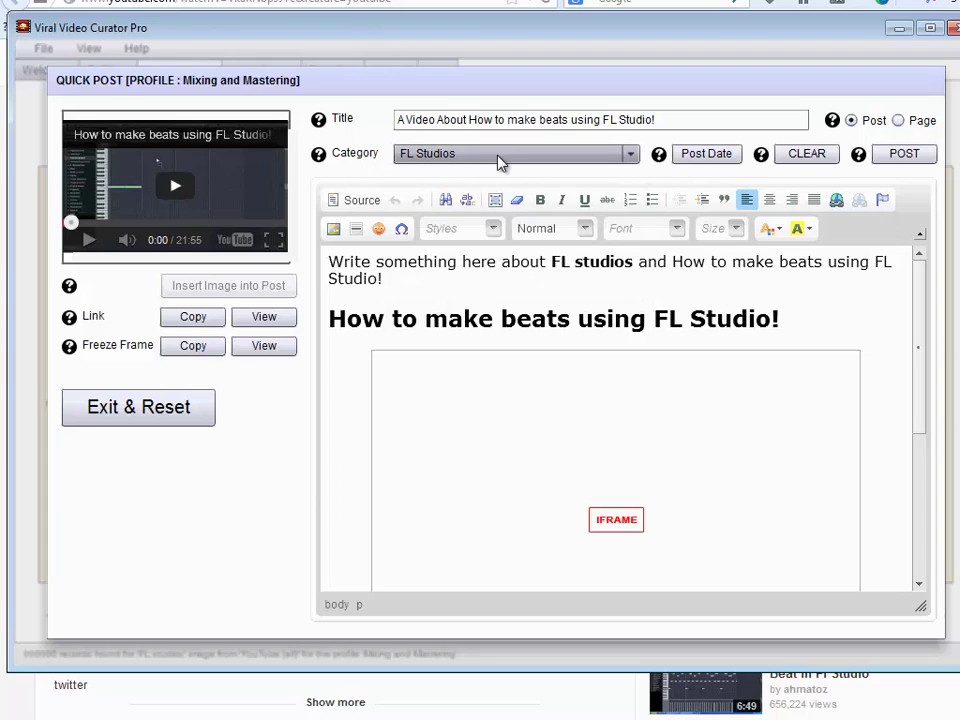
Step: Highlight the bold keyword "FL studios" in the post's introductory sentence
left_click(546, 261)
left_click_drag(551, 262, 632, 262)
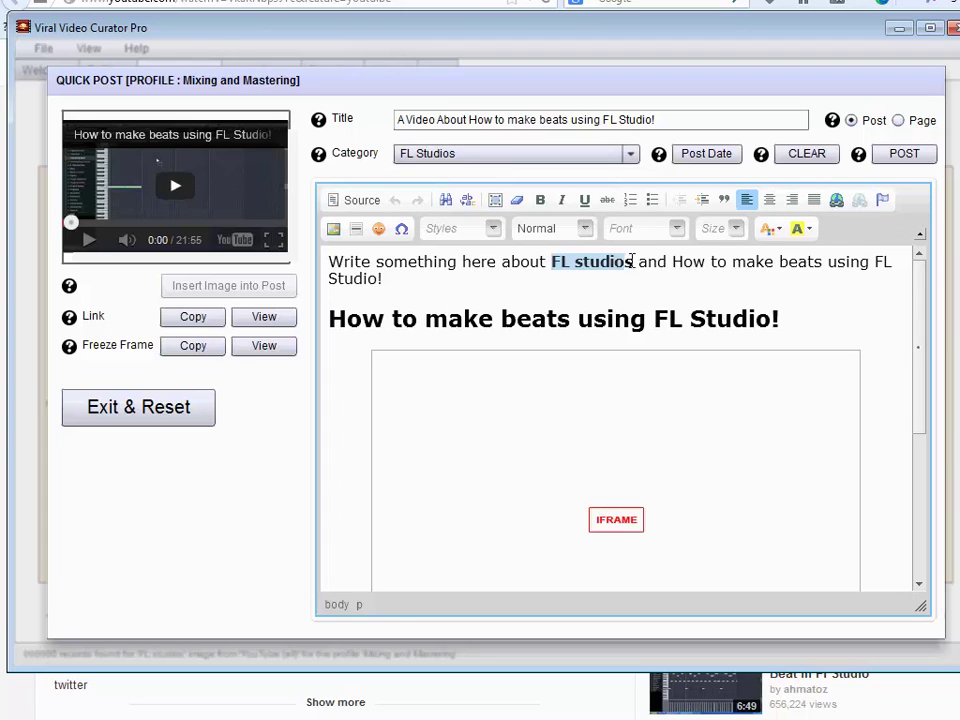
left_click(568, 284)
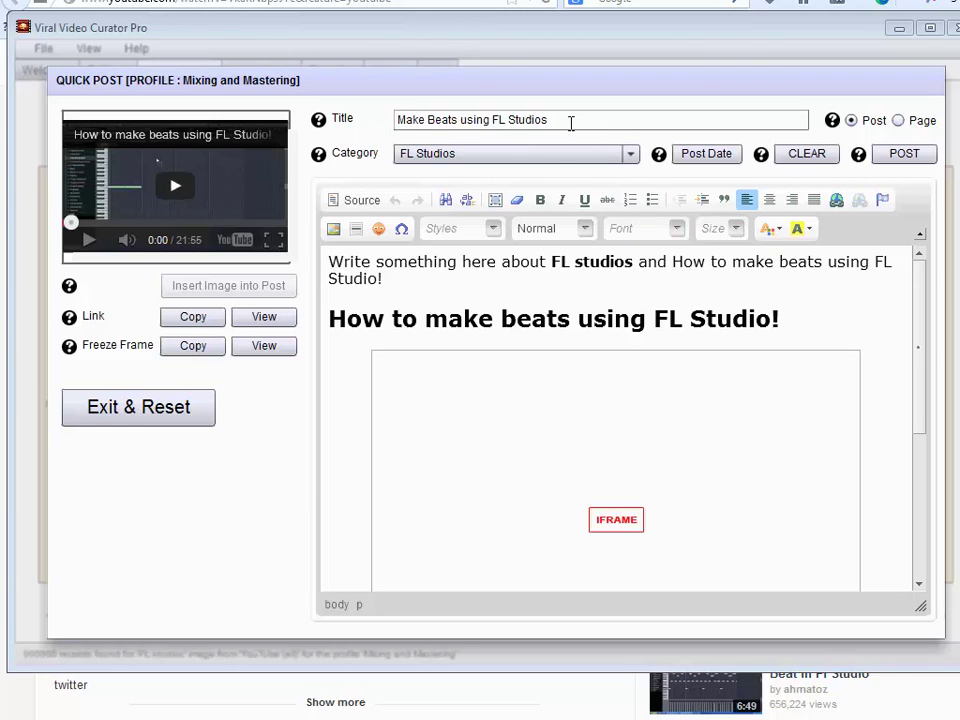
Step: Reword the post title to "FL Studios Make Beats Video", with the keyword at the beginning, and highlight the whole title
left_click(463, 119)
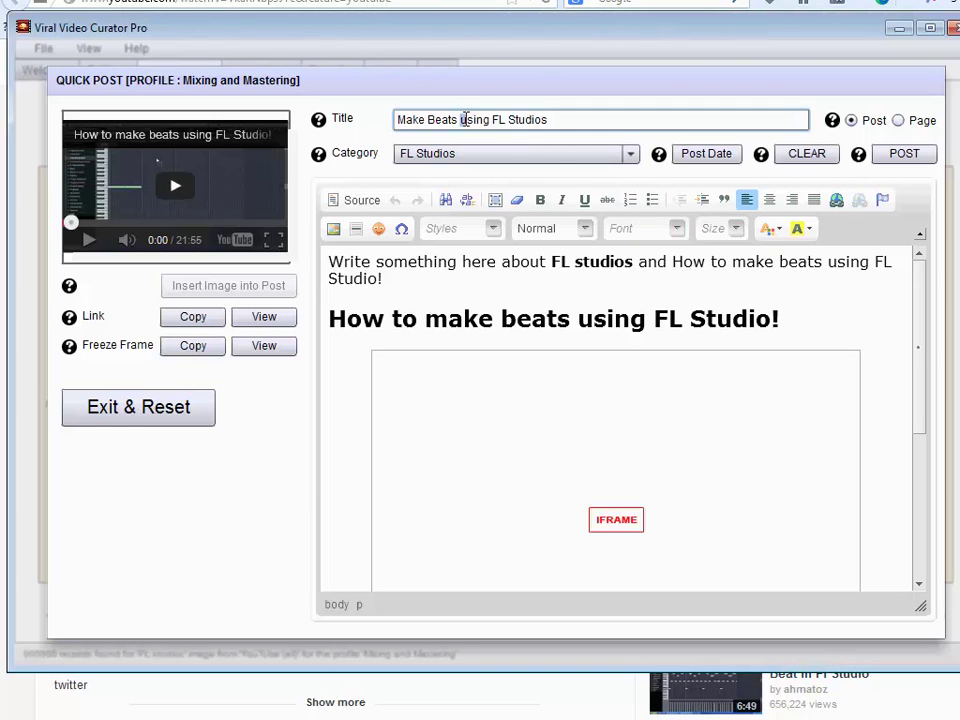
key("Delete")
type("U")
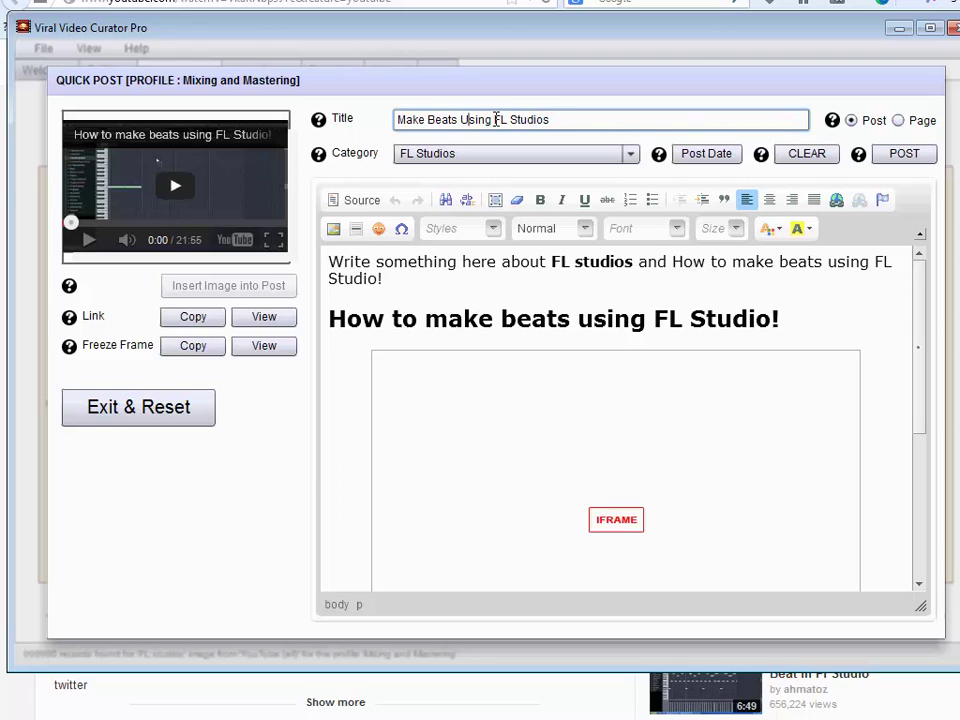
left_click_drag(494, 119, 558, 119)
key("ctrl+x")
left_click(396, 120)
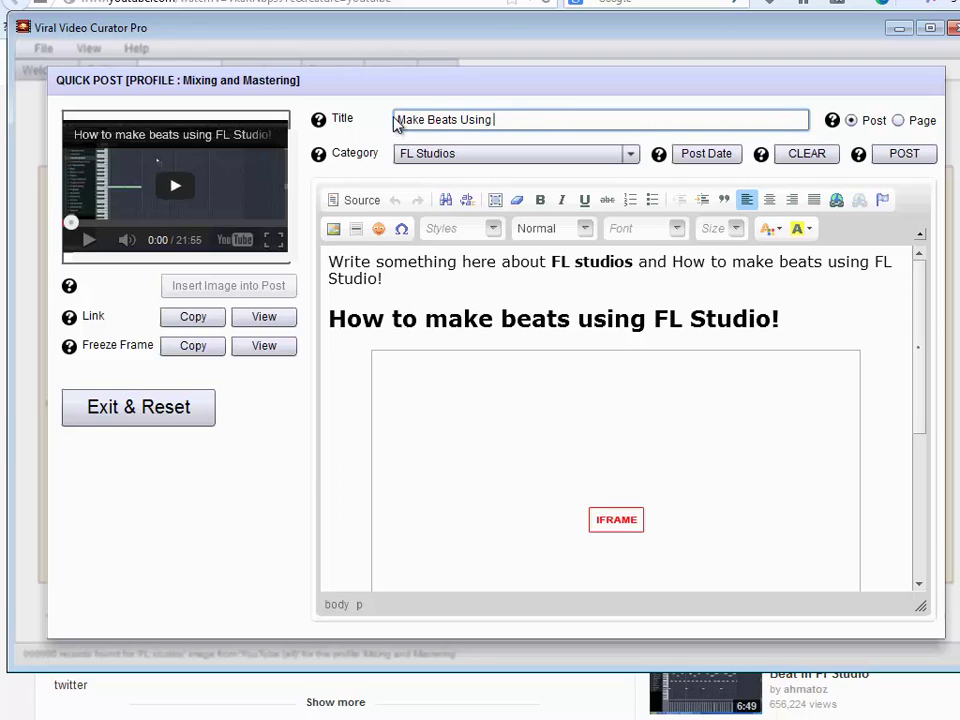
key("ctrl+v")
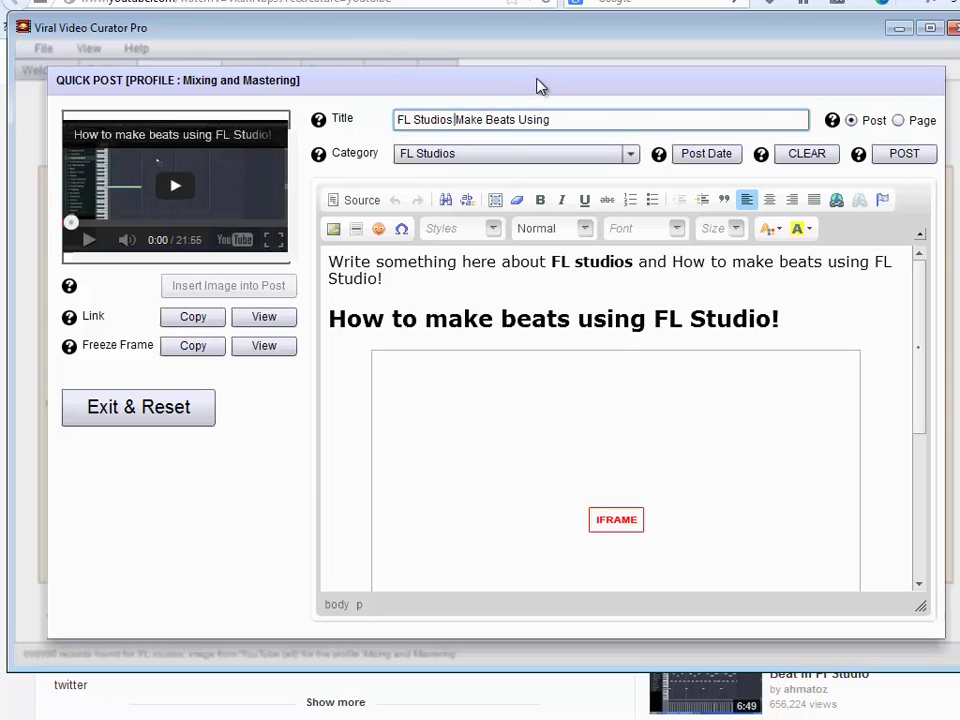
double_click(533, 119)
type("Video")
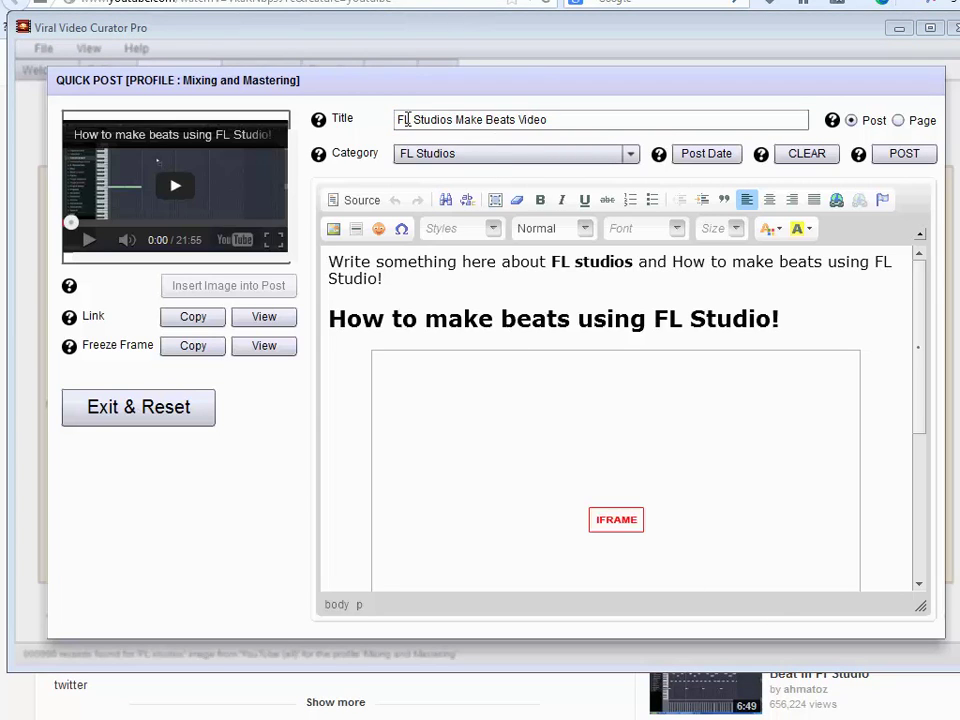
left_click_drag(559, 119, 397, 122)
left_click(447, 120)
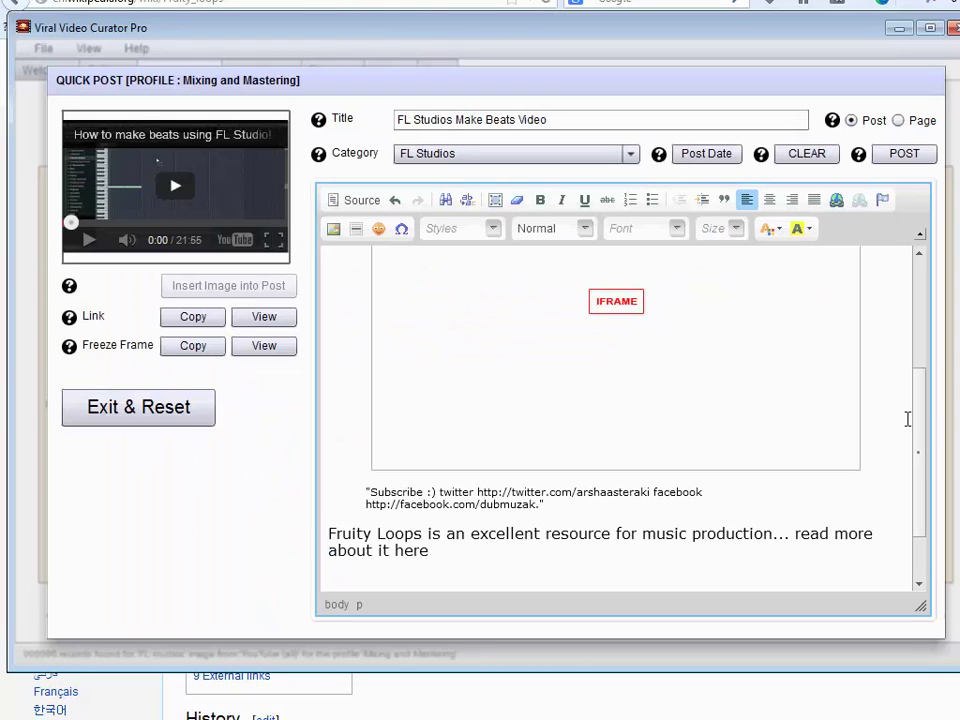
Step: Copy the address of the Wikipedia FL Studio article and add it after "read more about it here:" in the post
left_click_drag(920, 425, 928, 305)
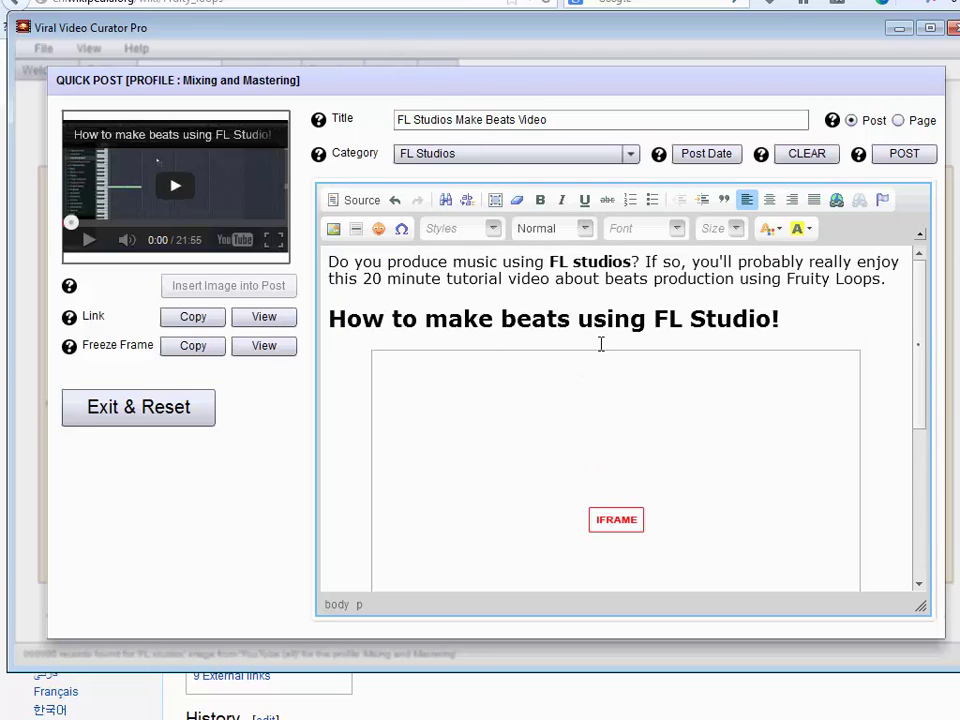
left_click_drag(922, 322, 926, 468)
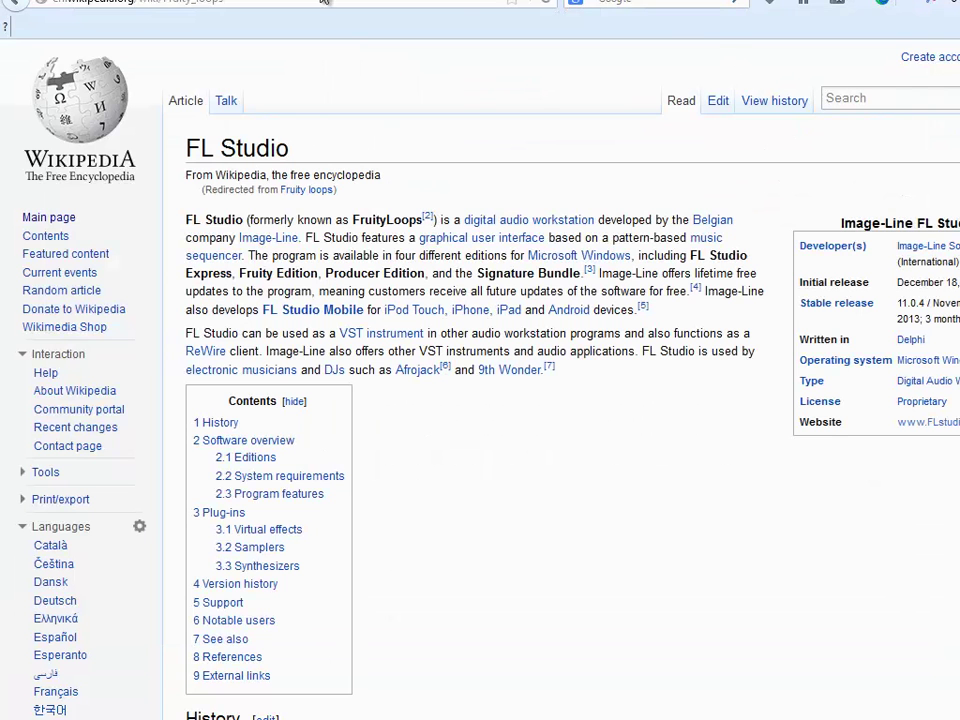
left_click(234, 1)
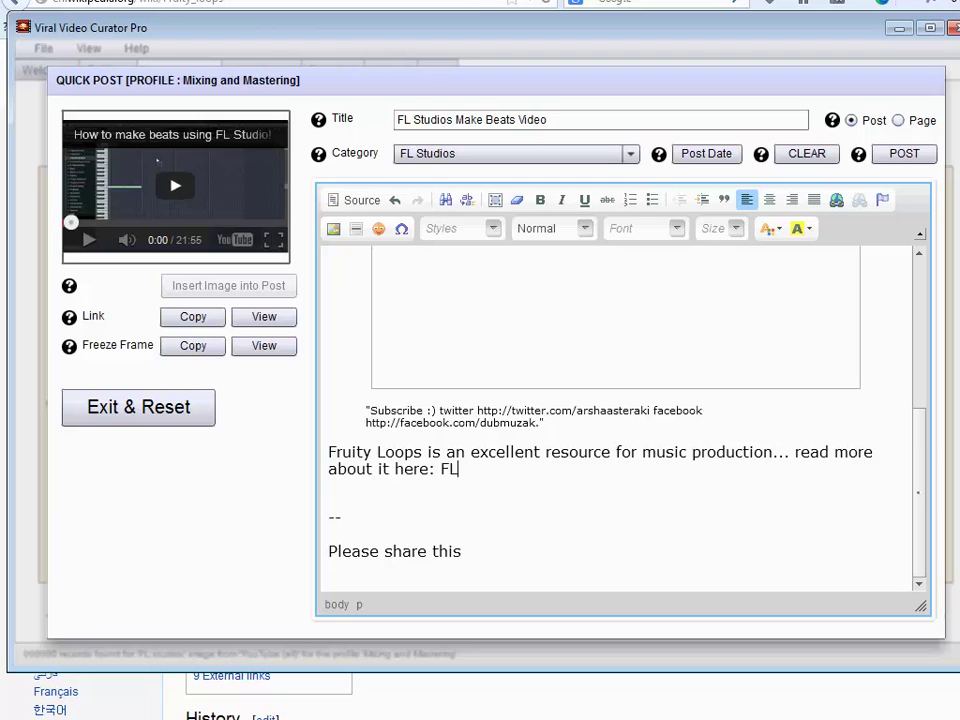
type("S")
key("BackSpace")
key("BackSpace")
key("BackSpace")
key("BackSpace")
key("ctrl+v")
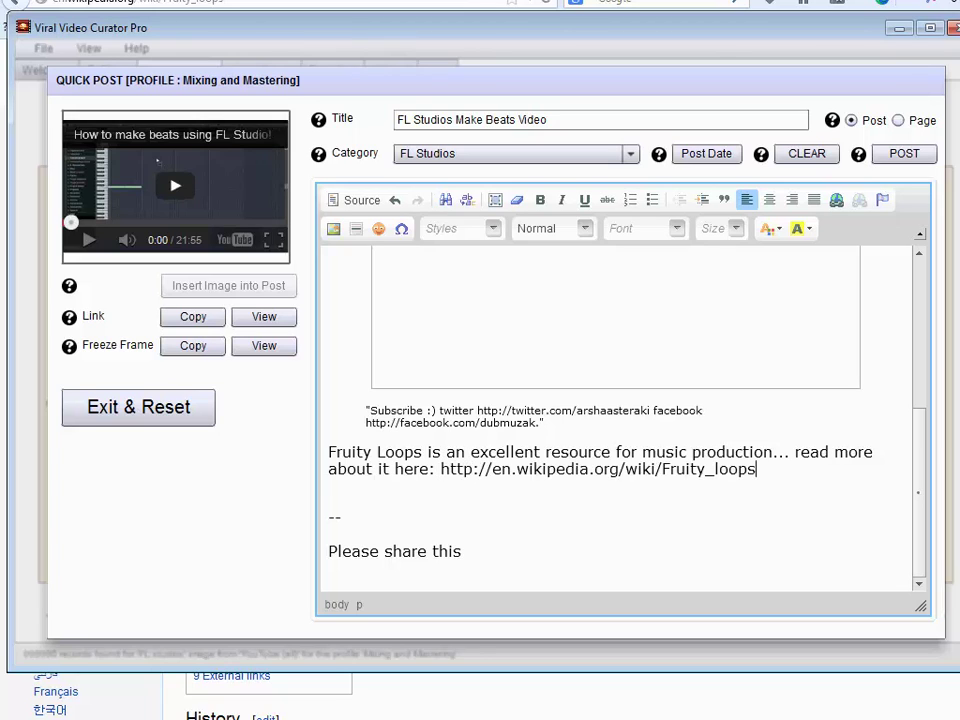
Step: Turn the pasted Wikipedia address into a link to en.wikipedia.org/wiki/Fruity_loops with the target New Window (_blank)
left_click(442, 468, "shift")
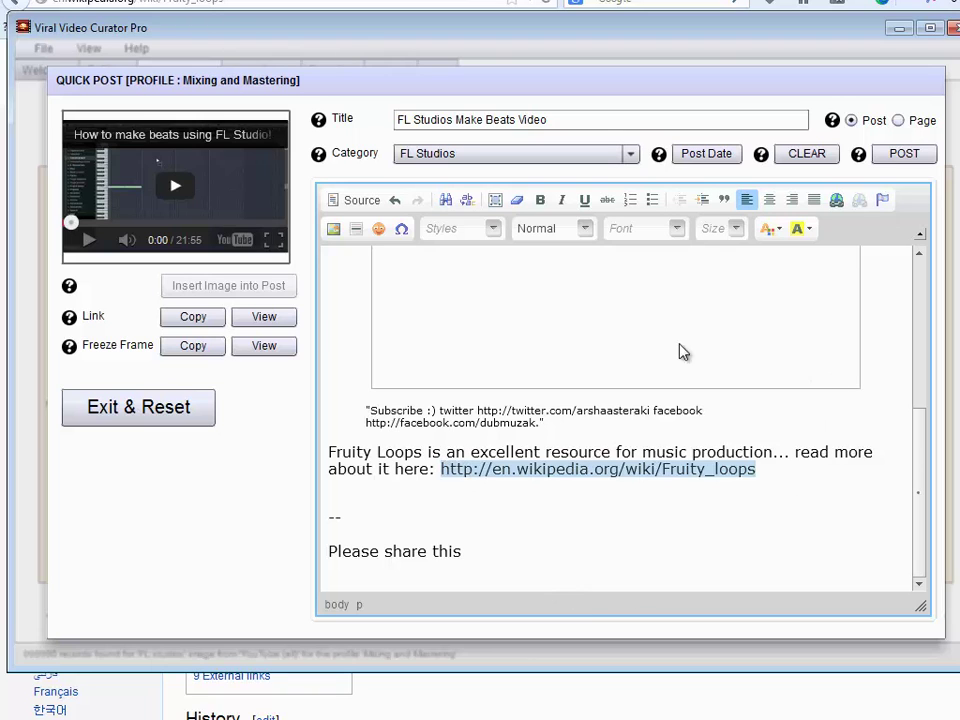
left_click(838, 200)
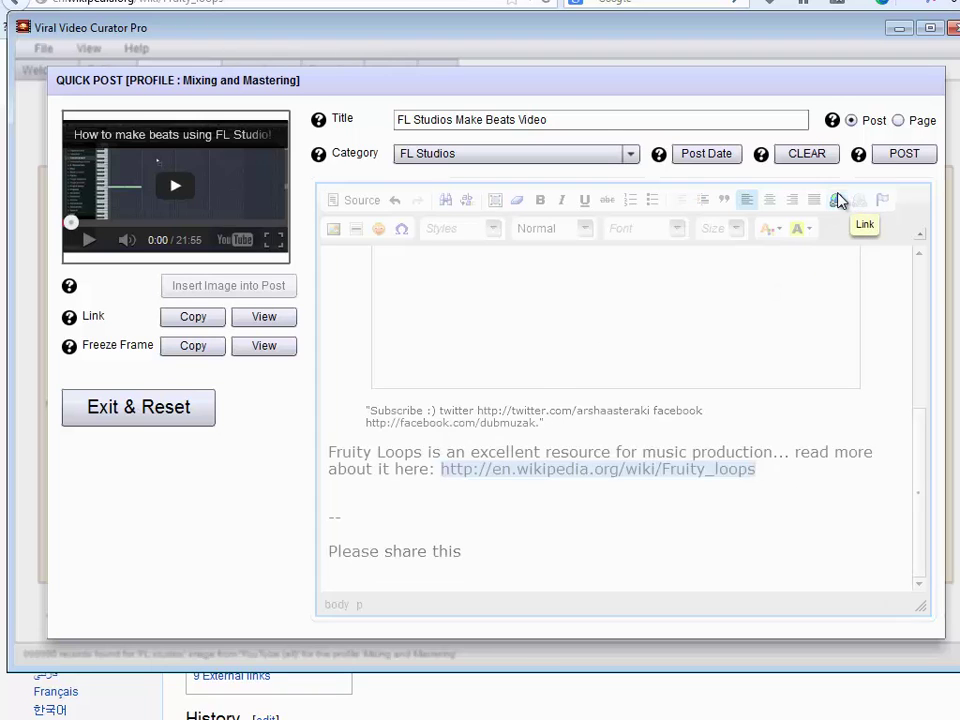
key("ctrl+v")
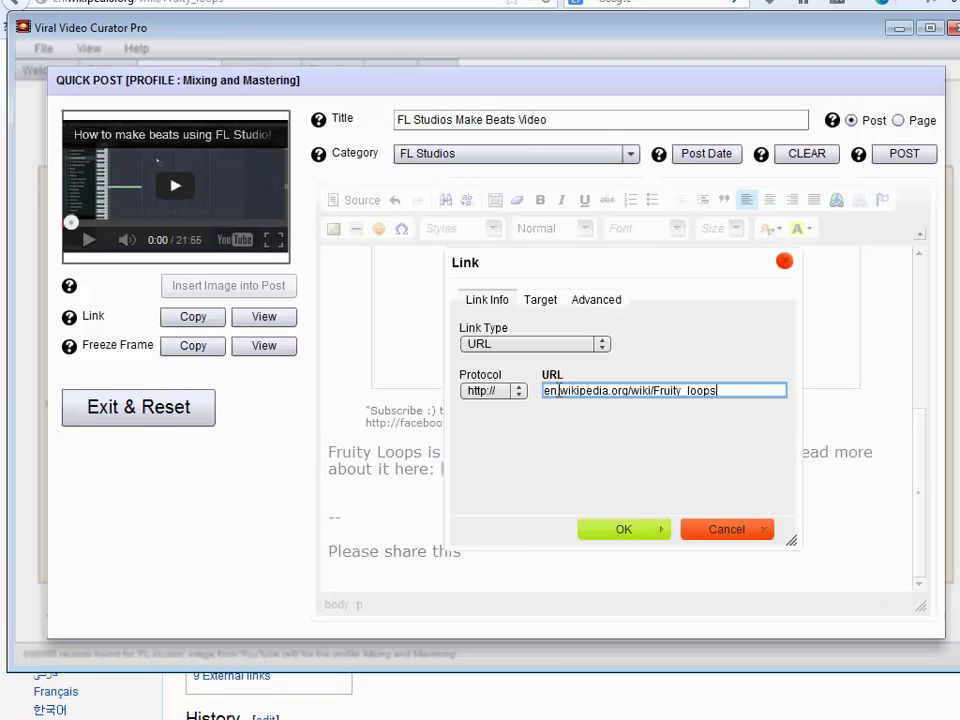
left_click(540, 302)
left_click(522, 347)
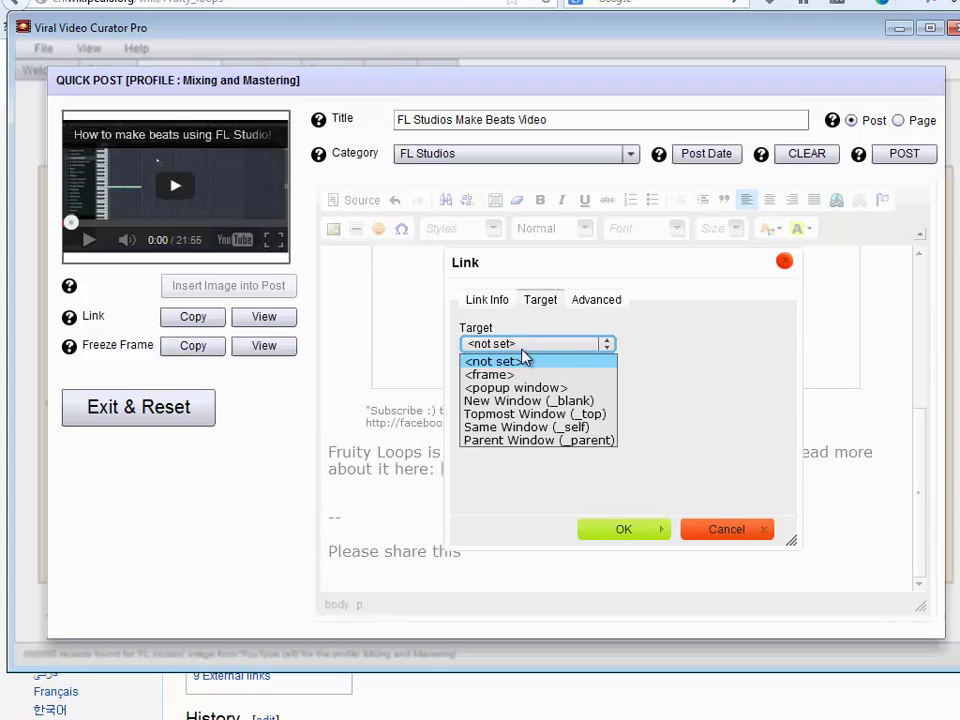
left_click(518, 402)
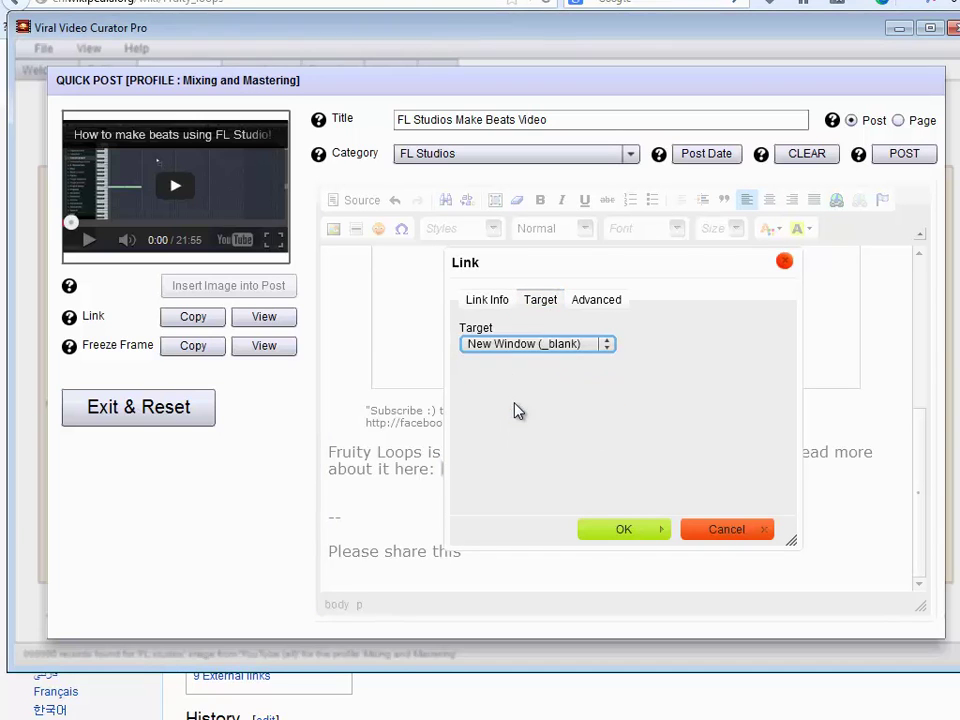
left_click(623, 532)
left_click(618, 516)
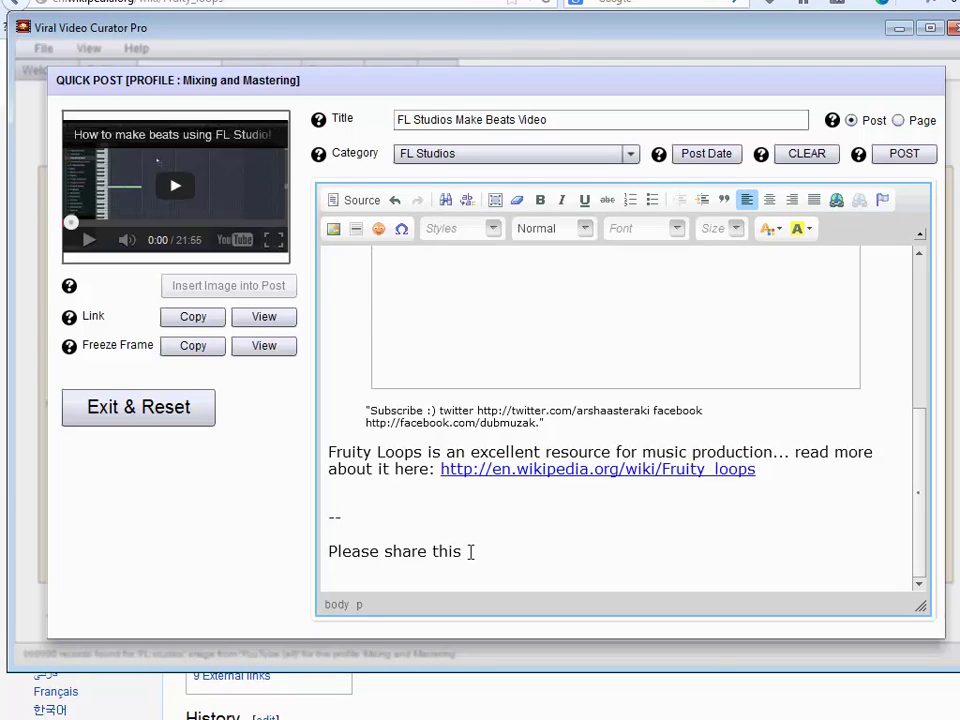
Step: Replace the closing "Please share this" lines with "Share this post if you use FL Studios and want to disseminate this information more widely."
left_click_drag(471, 553, 331, 514)
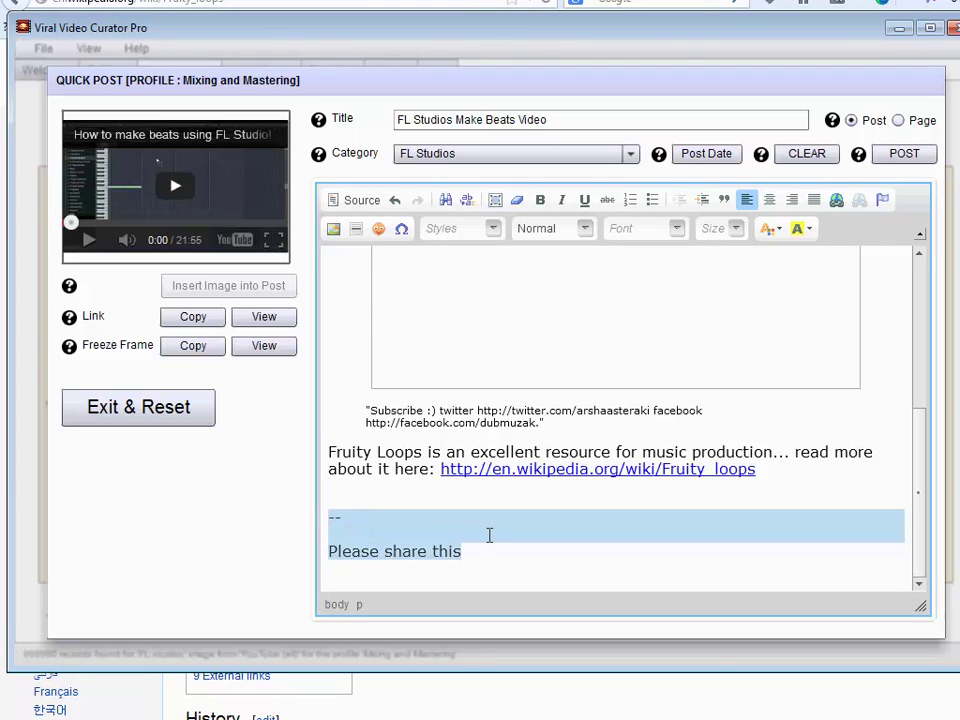
type("Share thuis p")
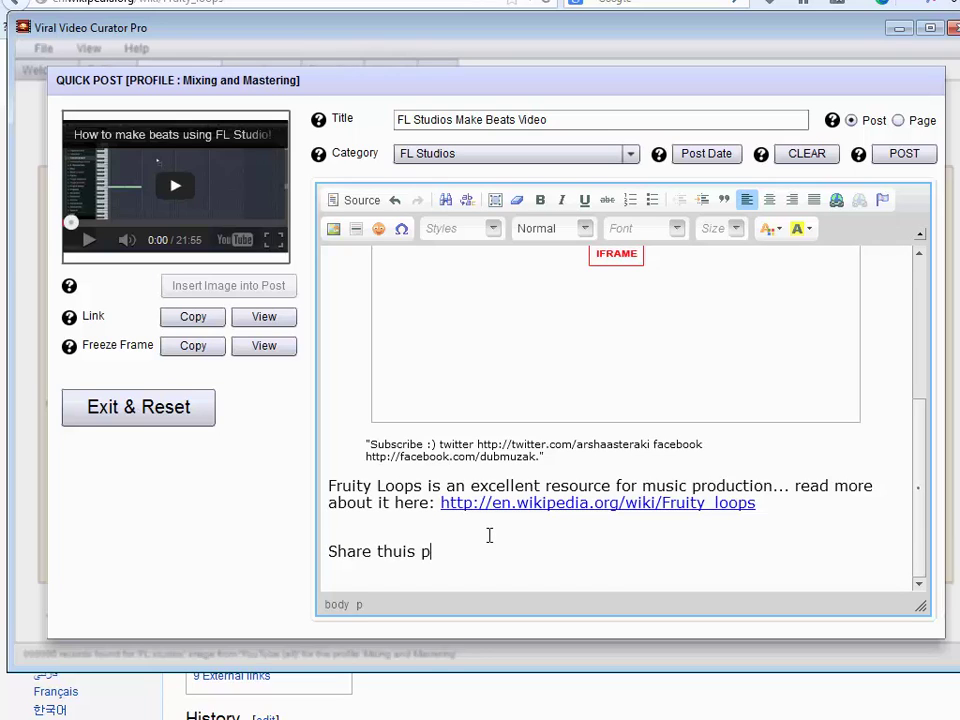
key("BackSpace")
key("BackSpace")
key("BackSpace")
type("is post if you use FL Studio")
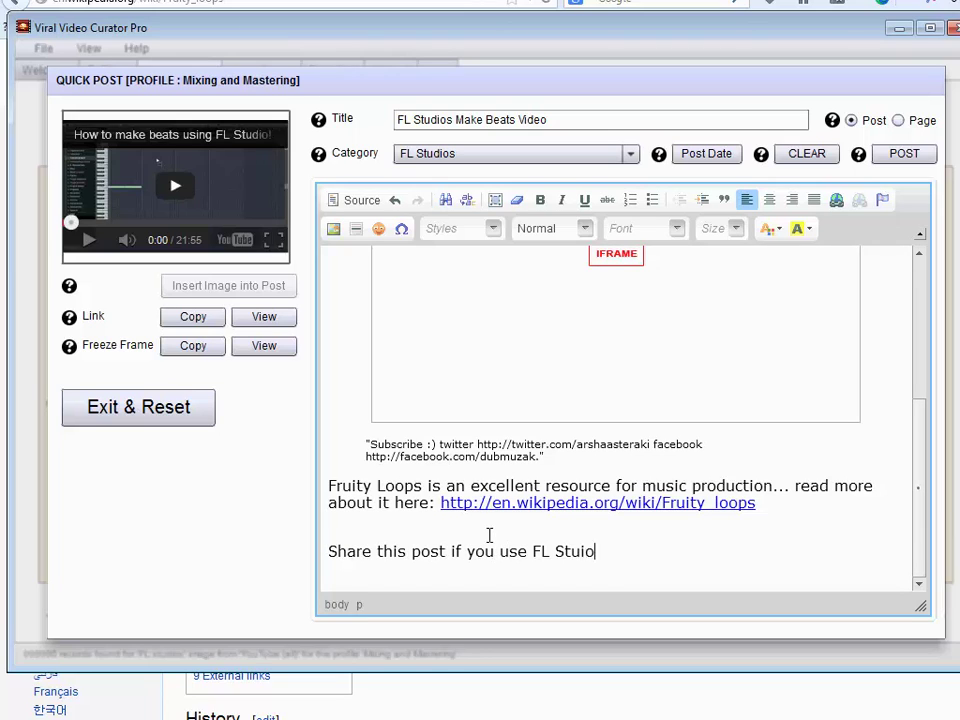
key("BackSpace")
key("BackSpace")
type("dios and what to")
key("BackSpace")
key("BackSpace")
key("BackSpace")
key("BackSpace")
key("BackSpace")
key("BackSpace")
key("BackSpace")
type("n")
key("BackSpace")
type("ant to share ")
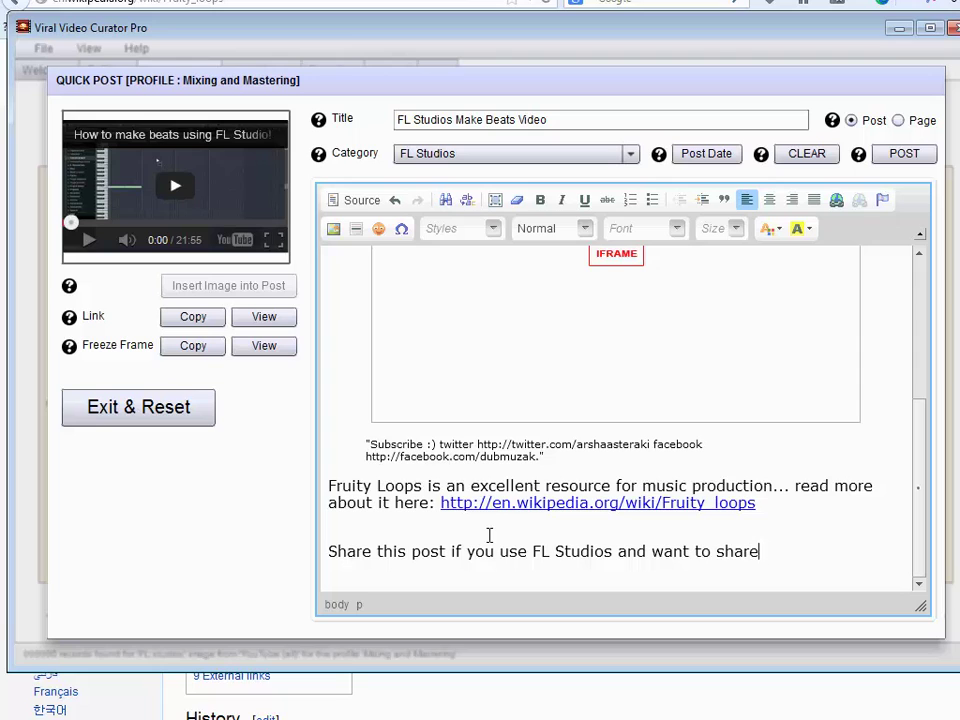
type("this information.")
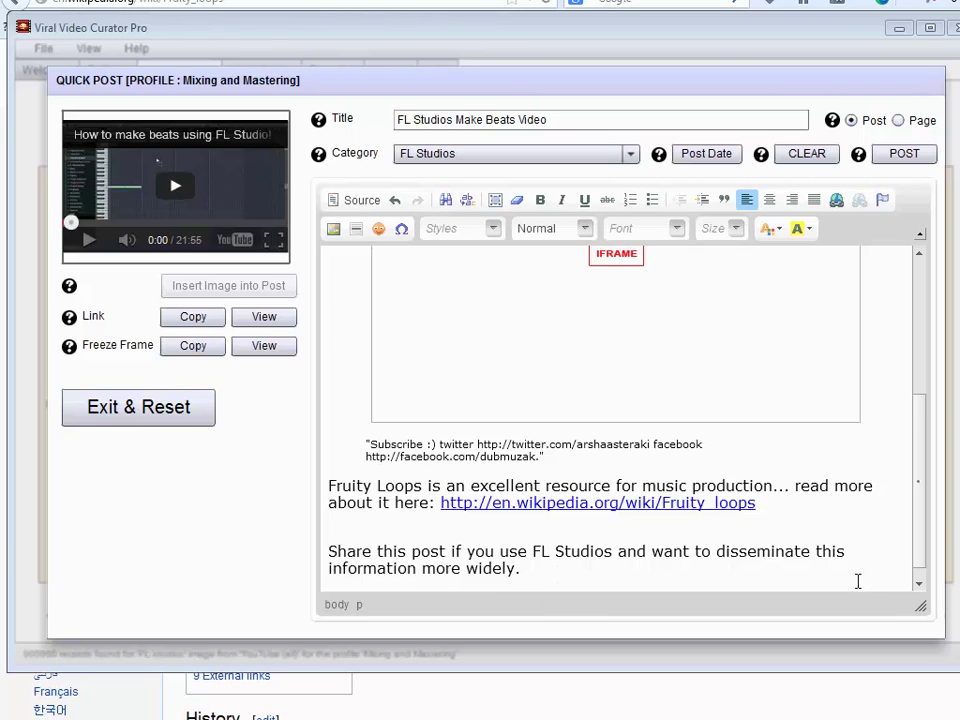
left_click_drag(919, 531, 919, 542)
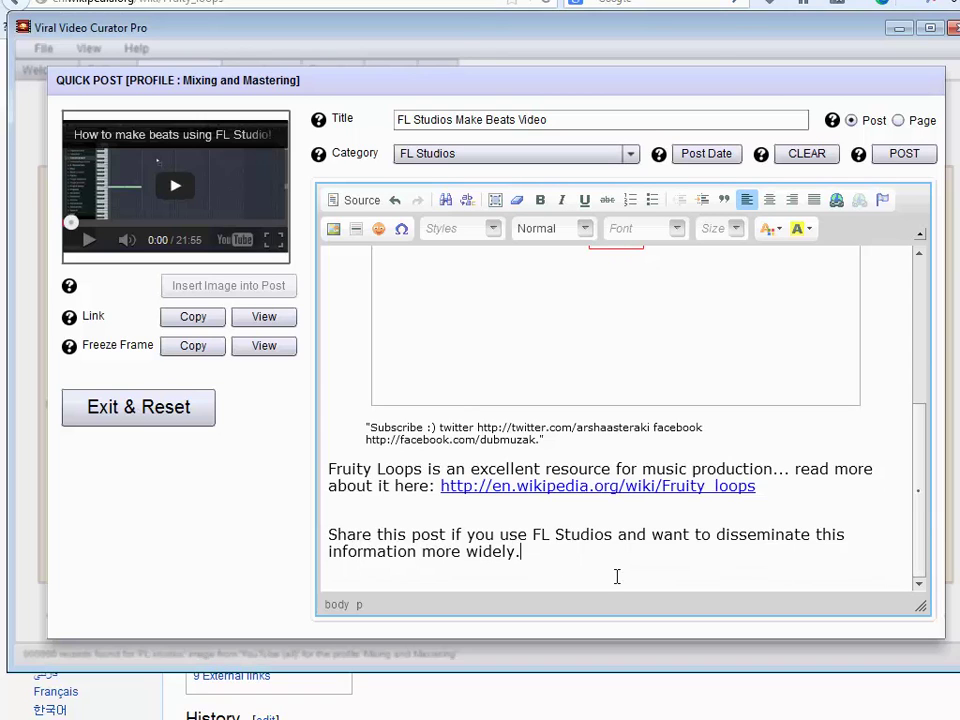
key("Return")
Step: Open the posting options and choose the Groove-Phonic Mastering page for the Facebook bookmark instead of the main account
left_click_drag(922, 521, 934, 352)
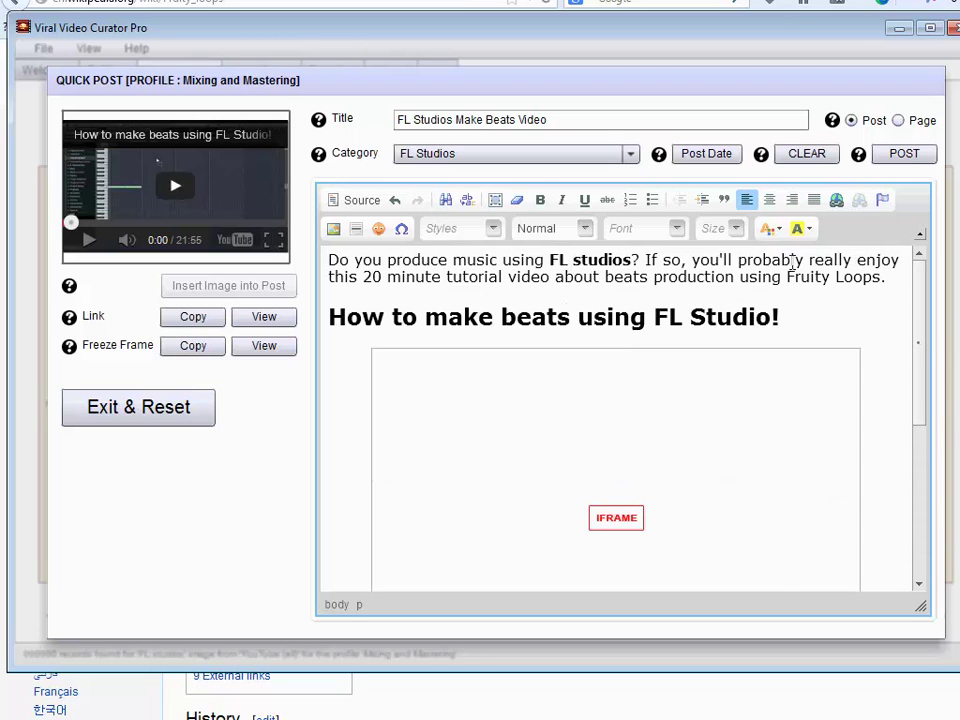
left_click(903, 155)
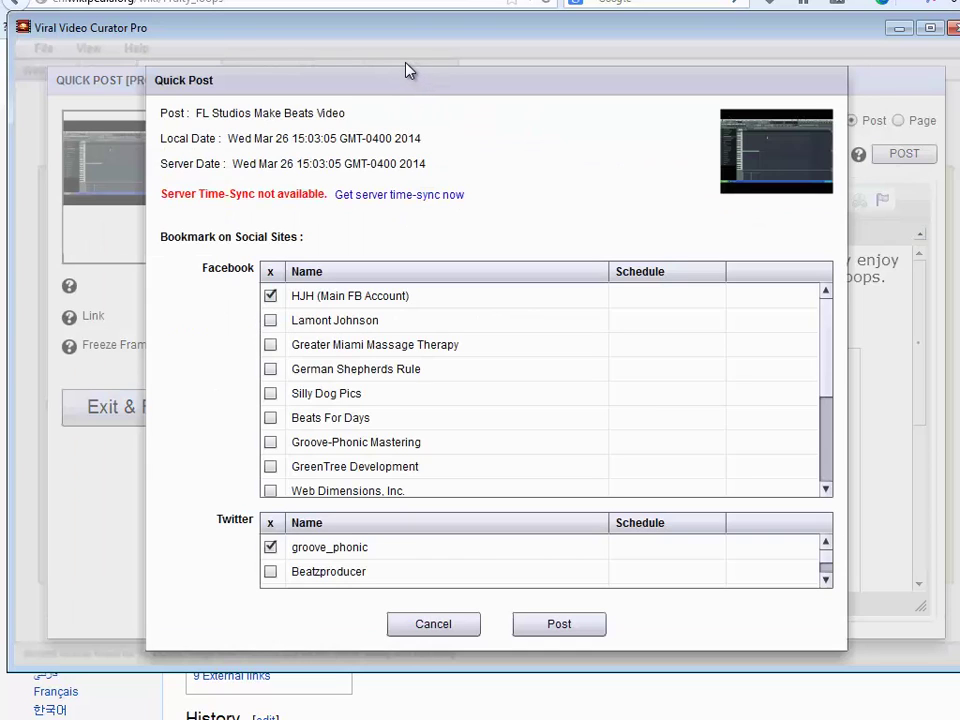
left_click(270, 296)
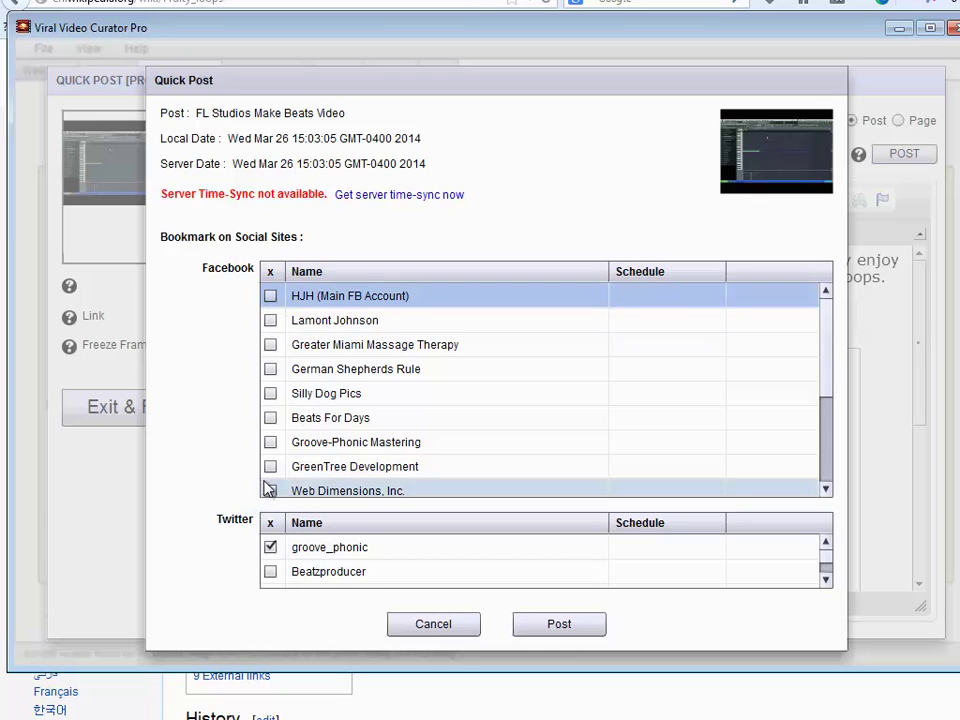
left_click(270, 442)
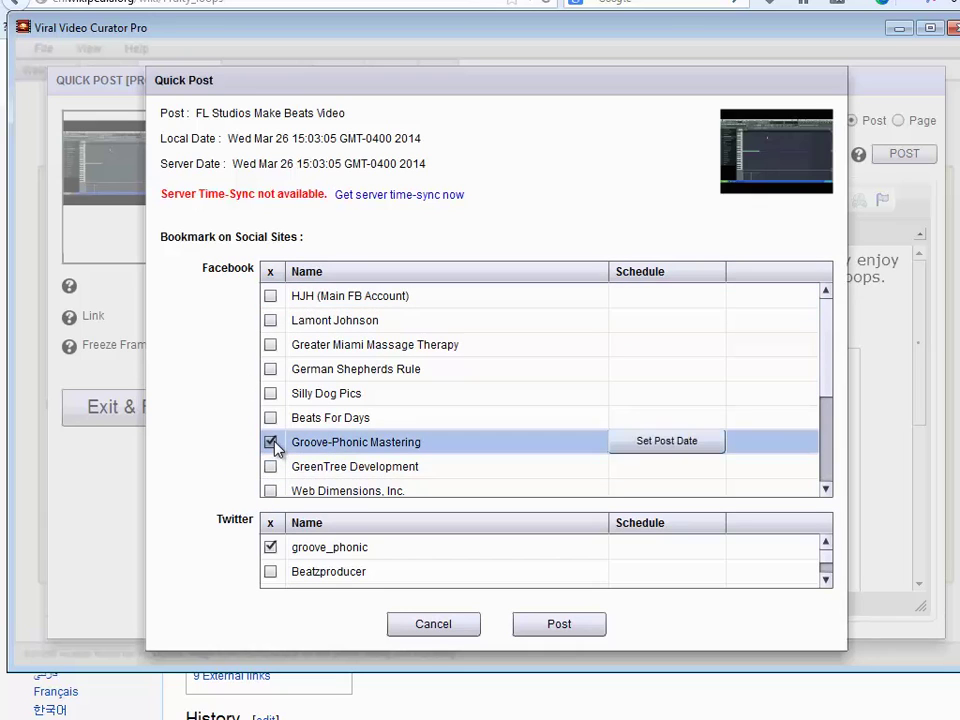
Step: Schedule the Groove-Phonic Mastering bookmark for 03/27/2014 at 12:00 PM
left_click(708, 447)
left_click(416, 355)
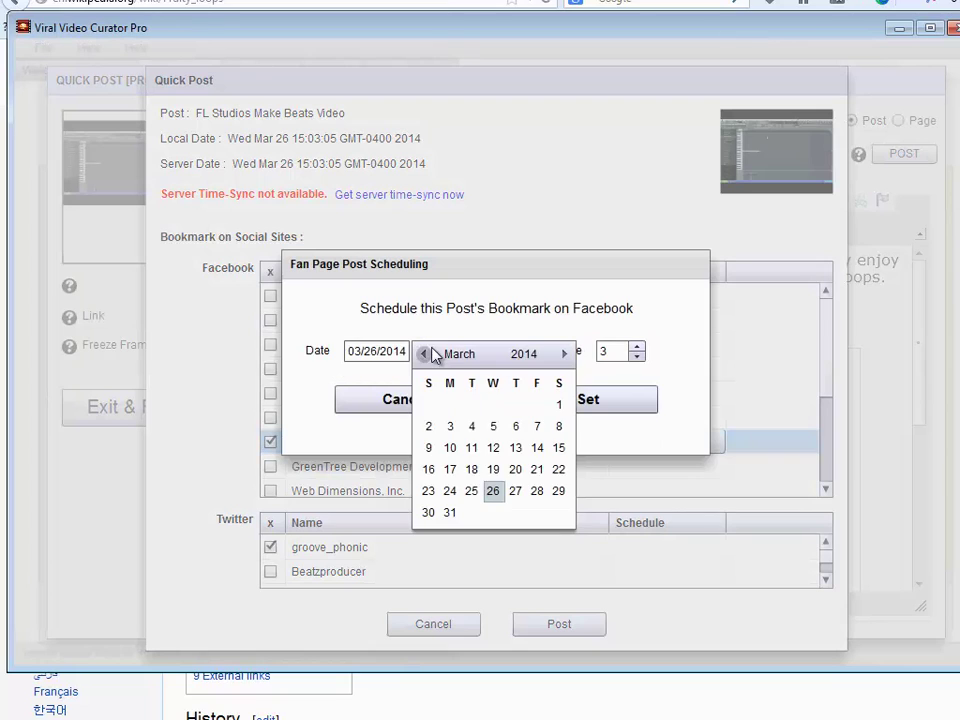
left_click(519, 497)
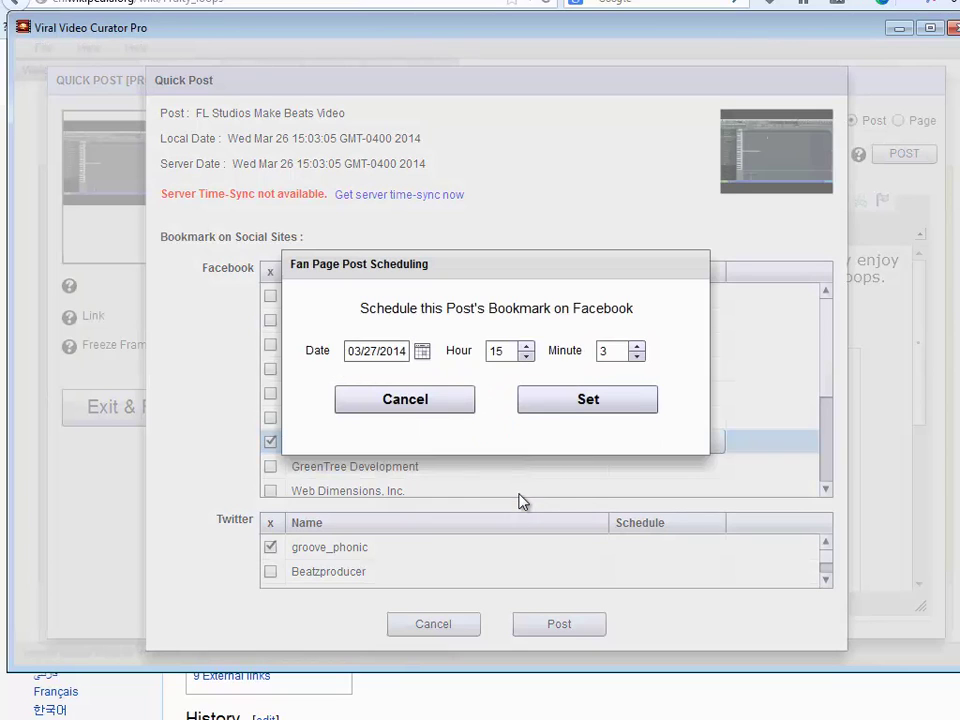
left_click(526, 355)
left_click(526, 355)
left_click(526, 355)
left_click(636, 356)
left_click(636, 356)
left_click(636, 356)
left_click(622, 403)
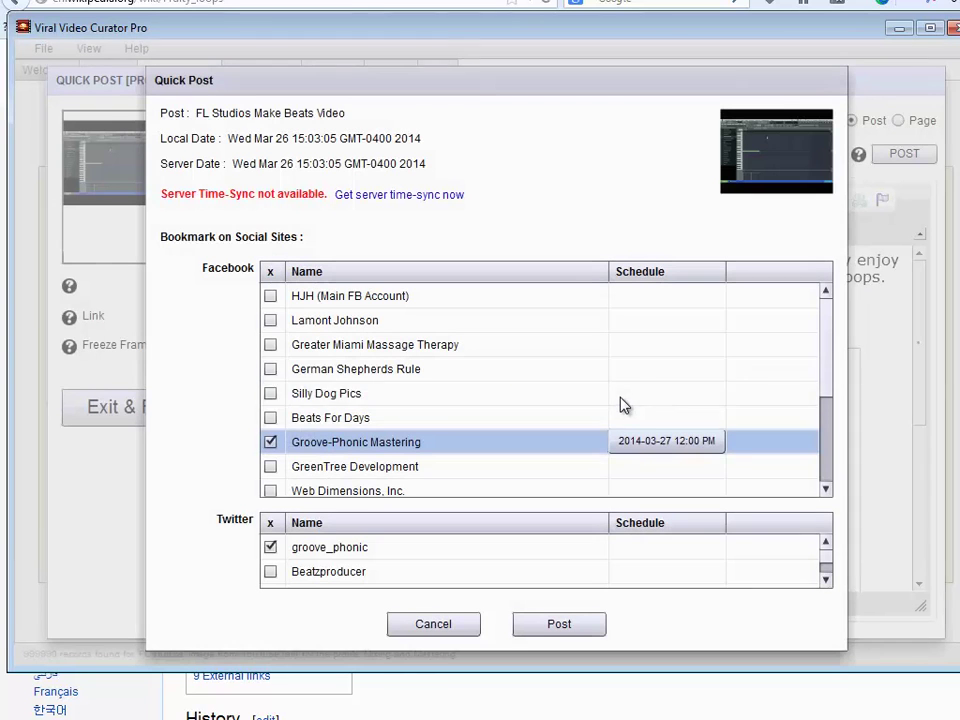
Step: Add the Beats For Days Facebook page and schedule its bookmark for 03/30/2014 at 04:15 PM
scroll(829, 377, "down", 1)
left_click_drag(829, 397, 388, 369)
left_click(270, 383)
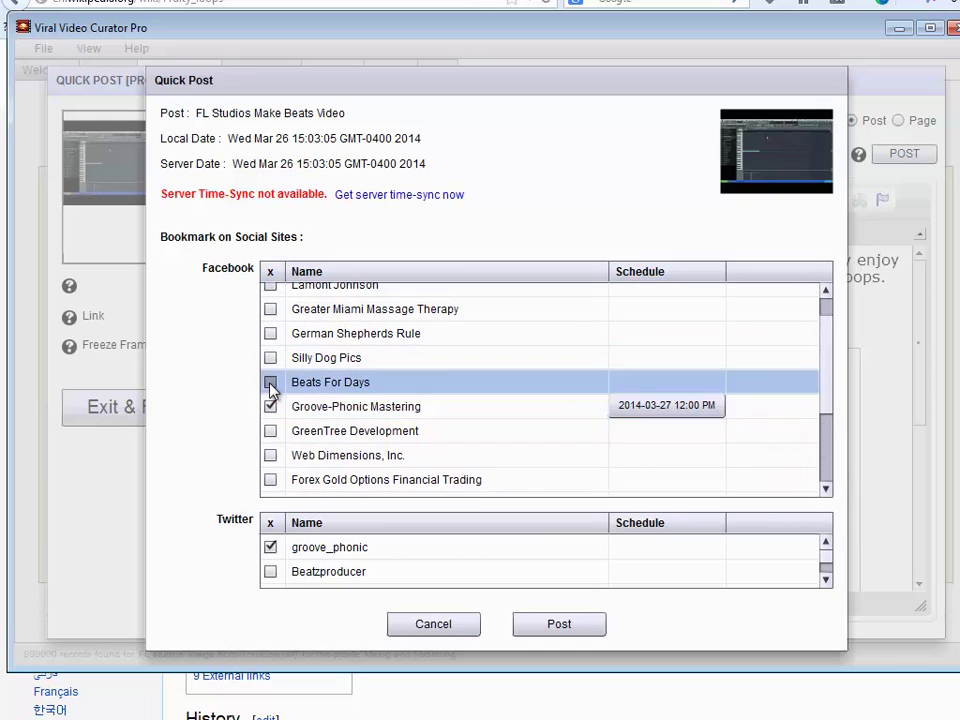
left_click(636, 385)
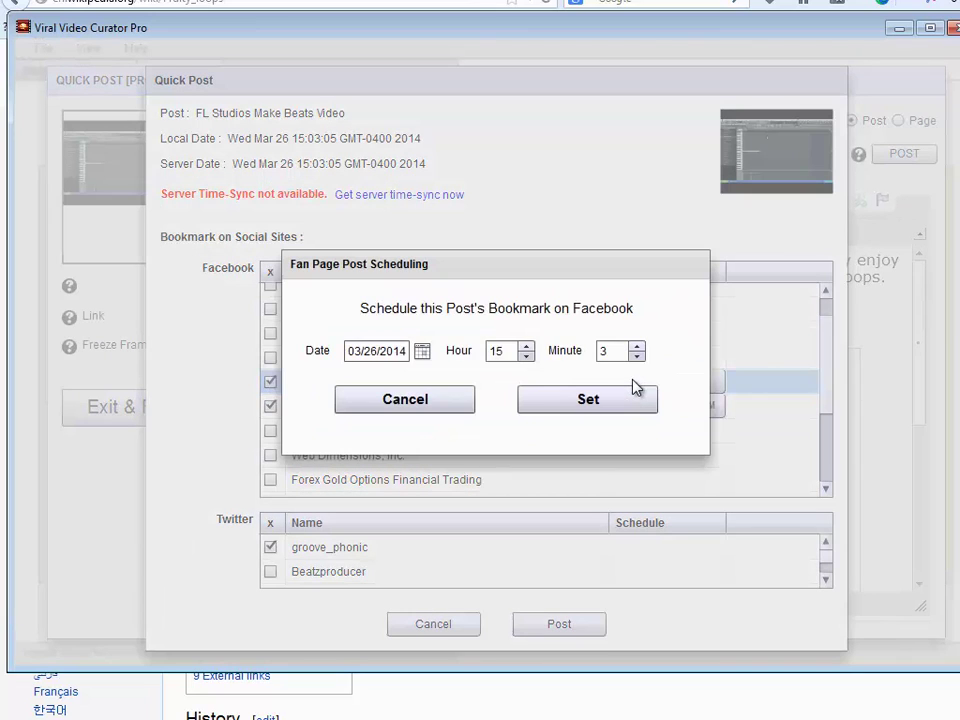
left_click(420, 351)
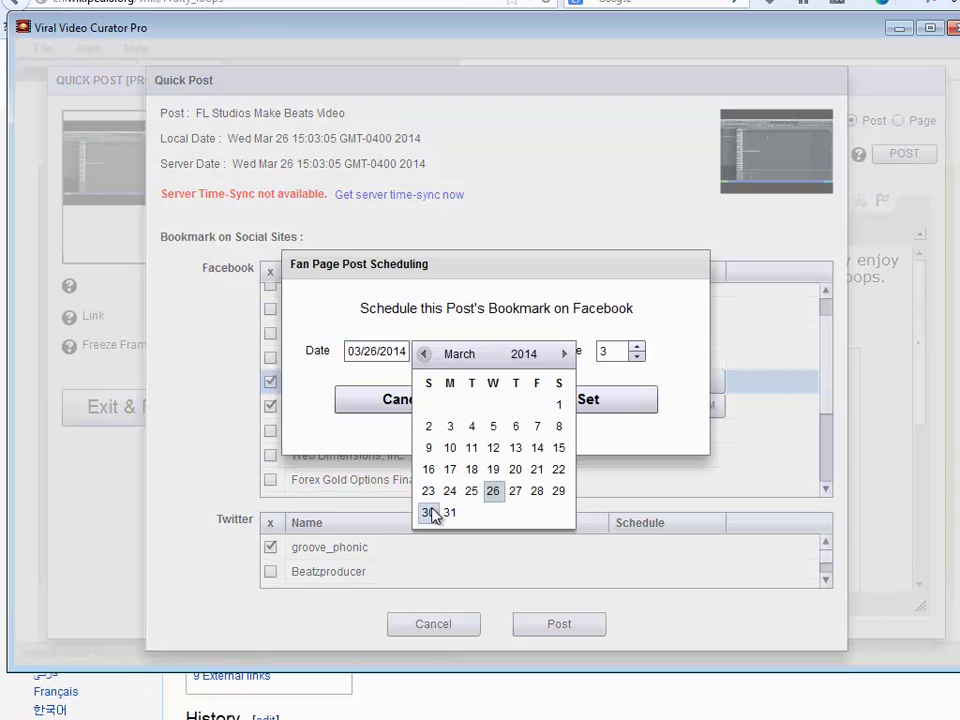
left_click(429, 512)
left_click(527, 345)
left_click(606, 350)
left_click_drag(606, 350, 583, 358)
type("15")
left_click(583, 403)
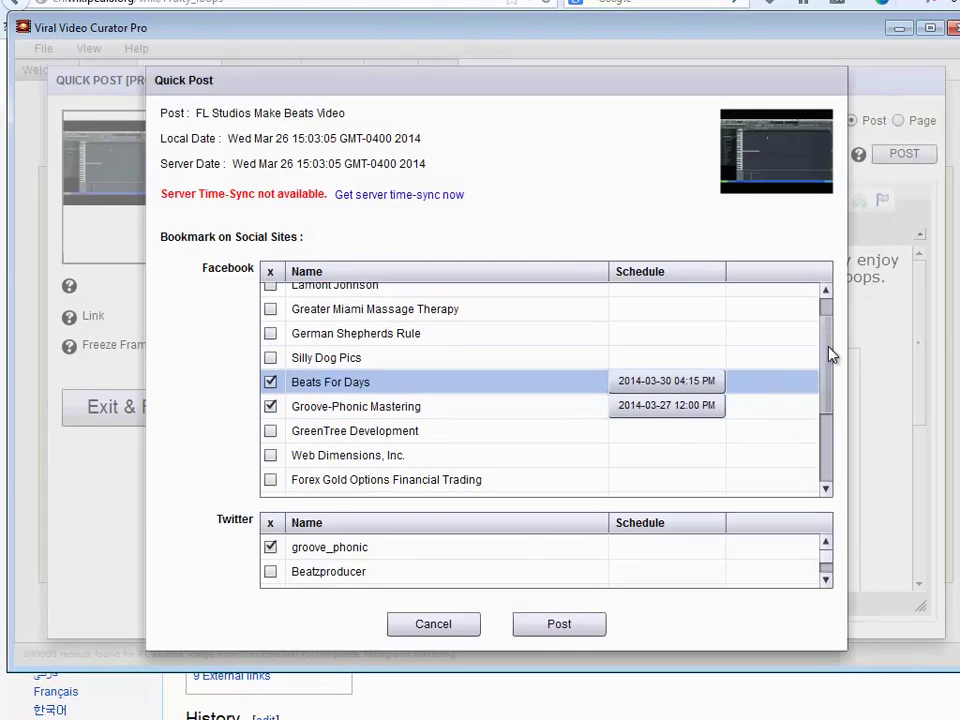
Step: Exclude the groove_phonic Twitter account from the bookmarks and publish the post with the two scheduled Facebook pages
left_click_drag(829, 355, 831, 345)
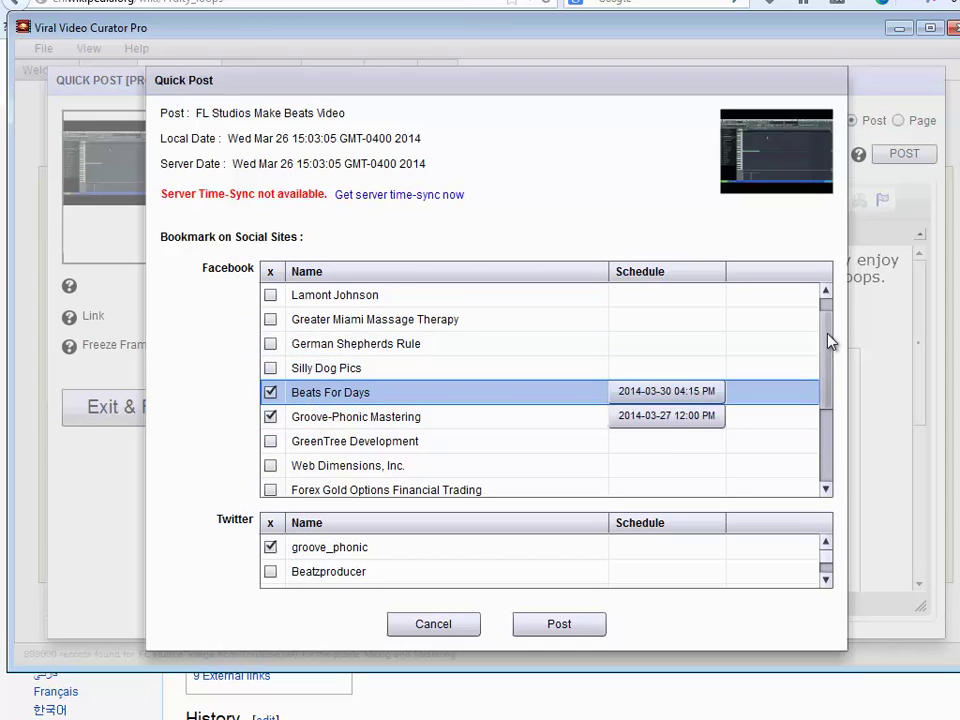
left_click_drag(831, 336, 830, 422)
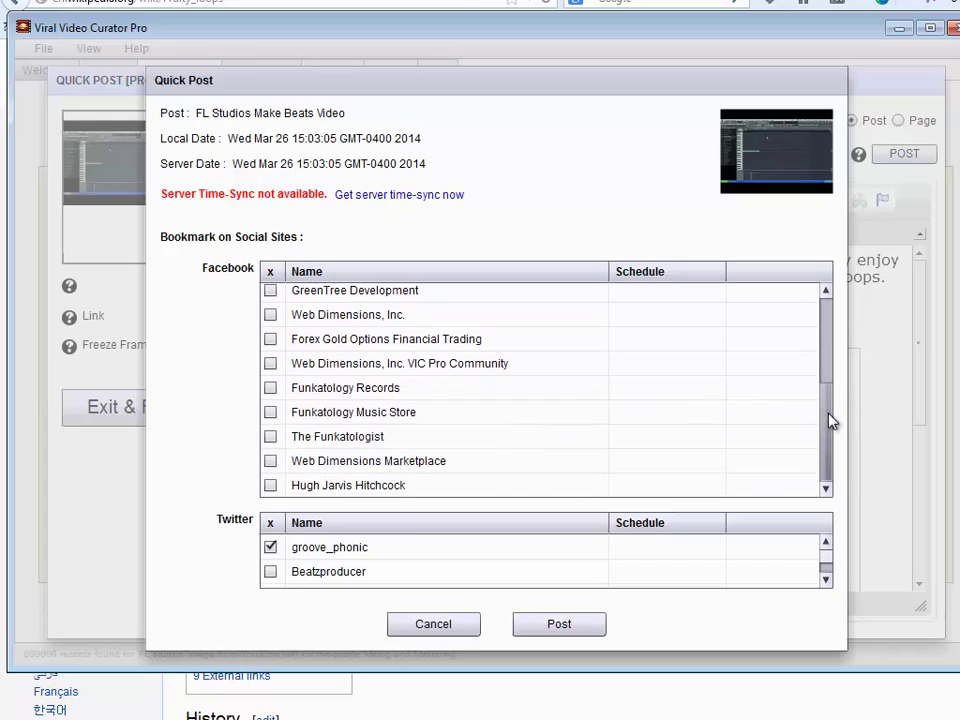
left_click(270, 547)
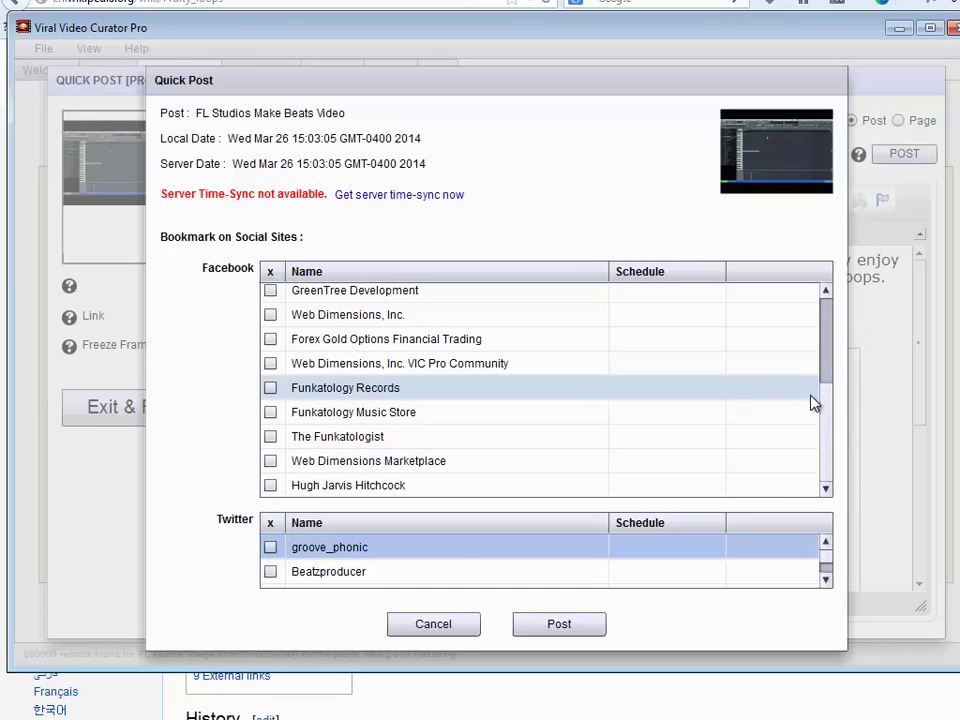
left_click_drag(825, 429, 835, 292)
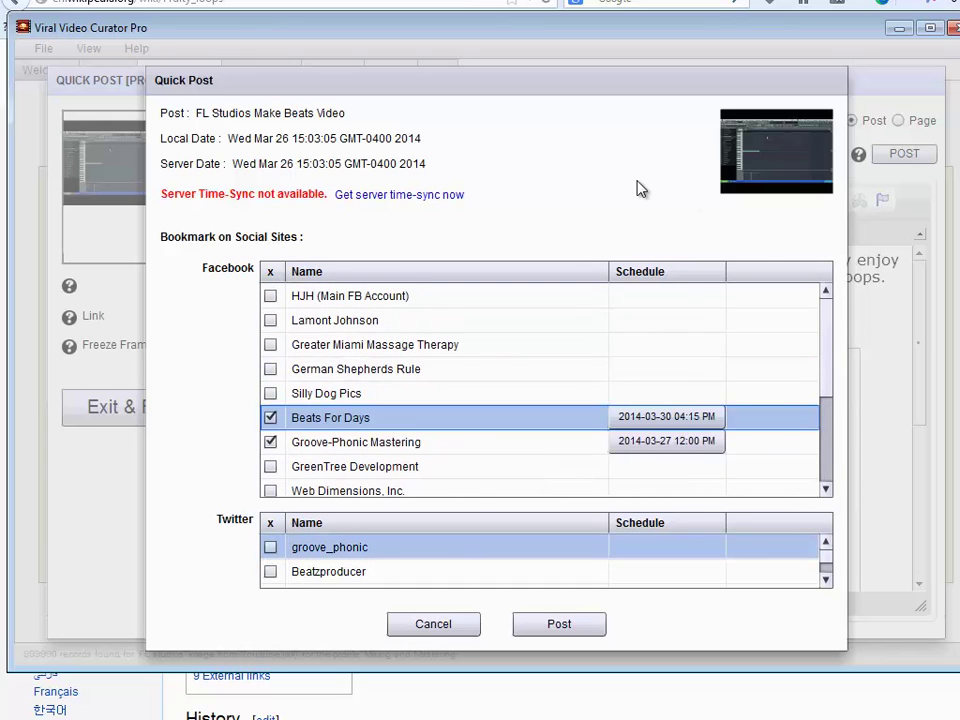
left_click(560, 624)
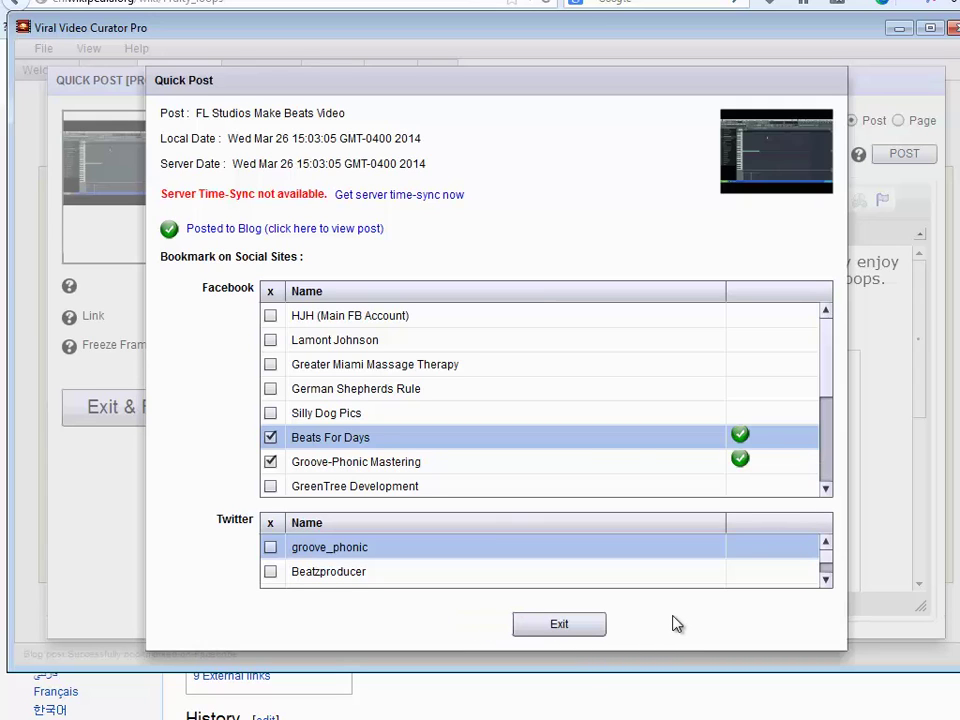
Step: View the published post on the blog and check its title, video, Wikipedia link and closing share sentence
left_click(349, 229)
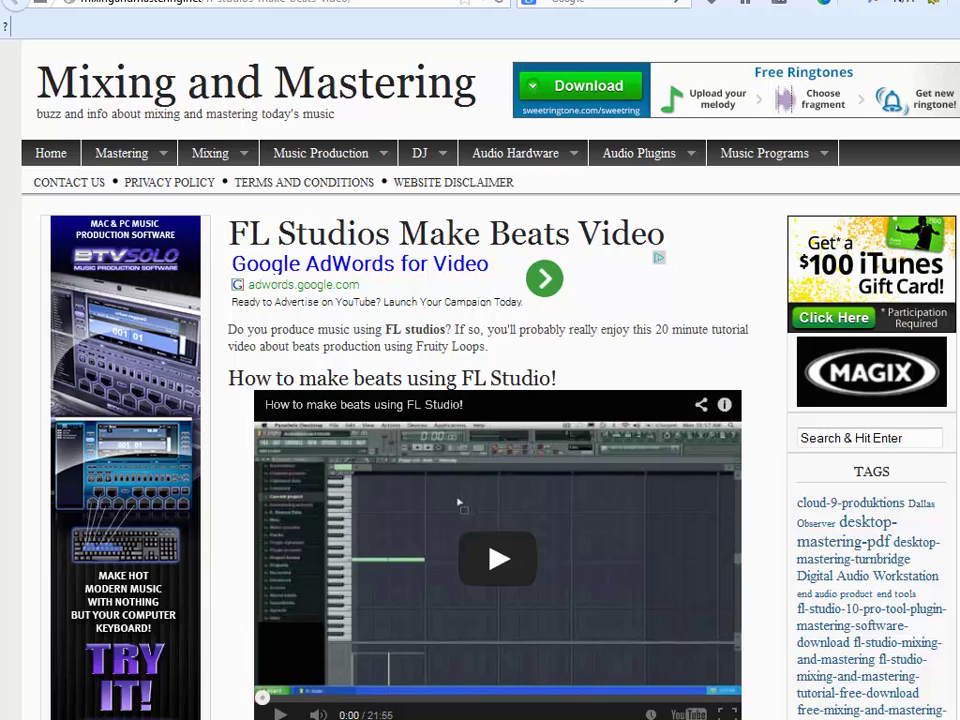
scroll(480, 400, "down", 3)
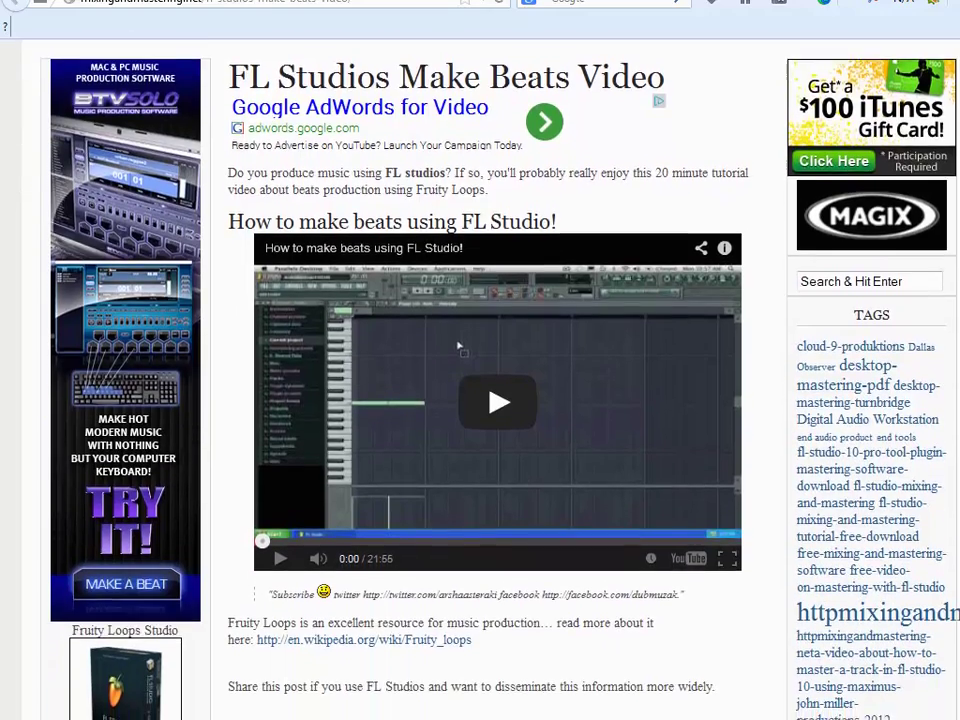
scroll(508, 542, "down", 1)
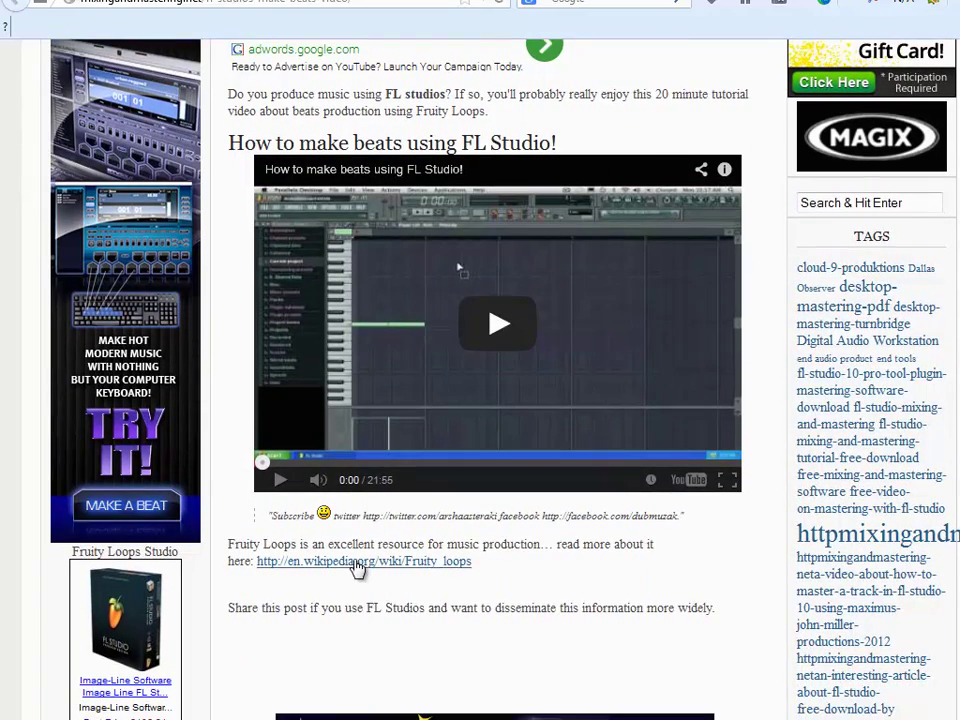
scroll(480, 400, "up", 3)
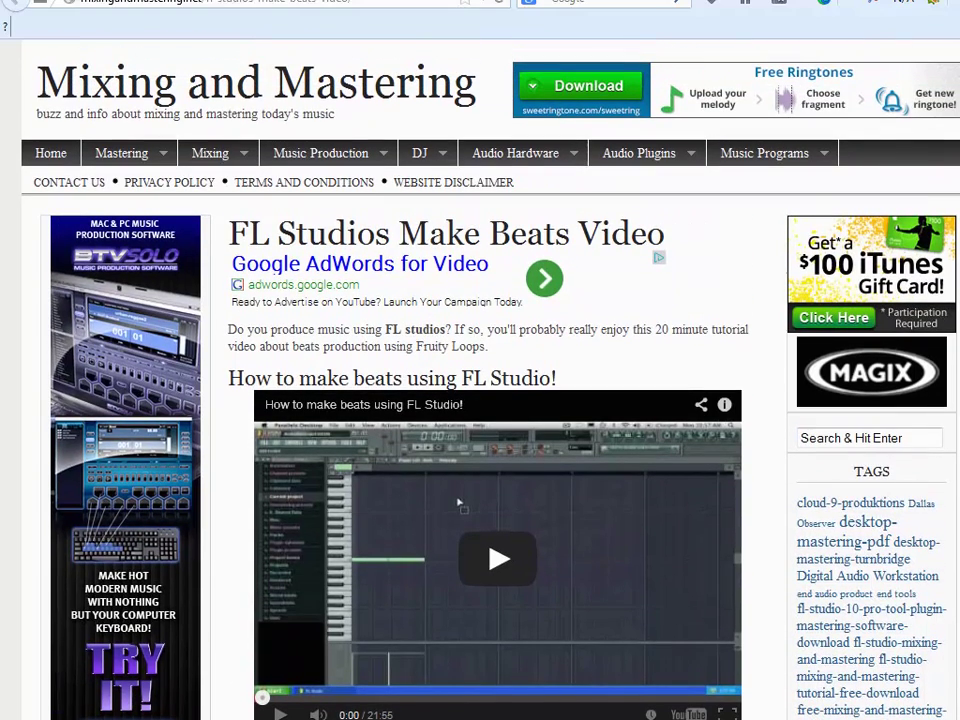